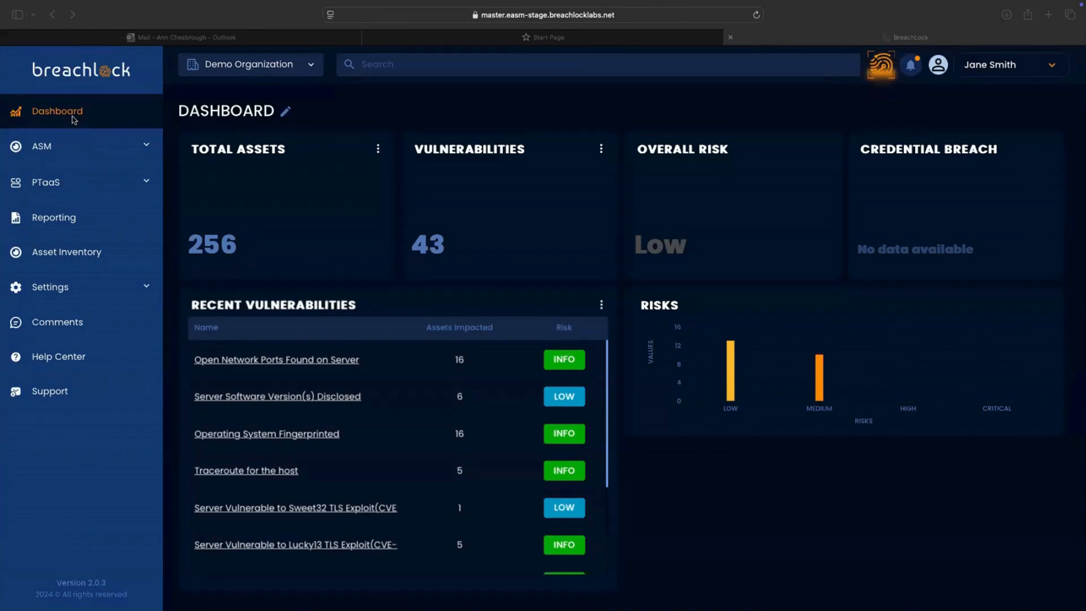
Open the PTaaS pentests list and go to its second page
click(146, 183)
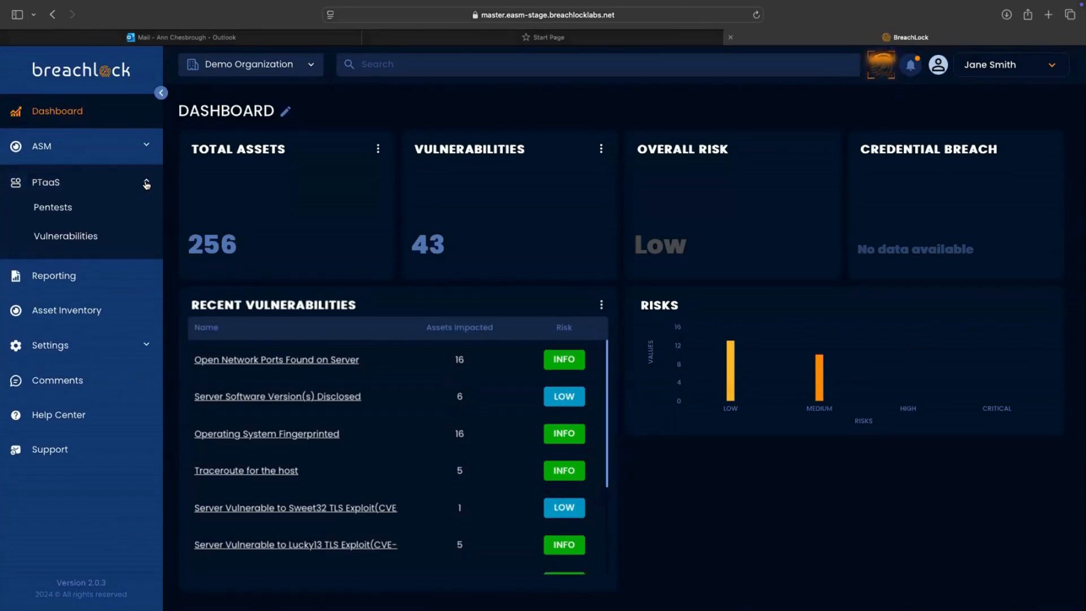
click(73, 211)
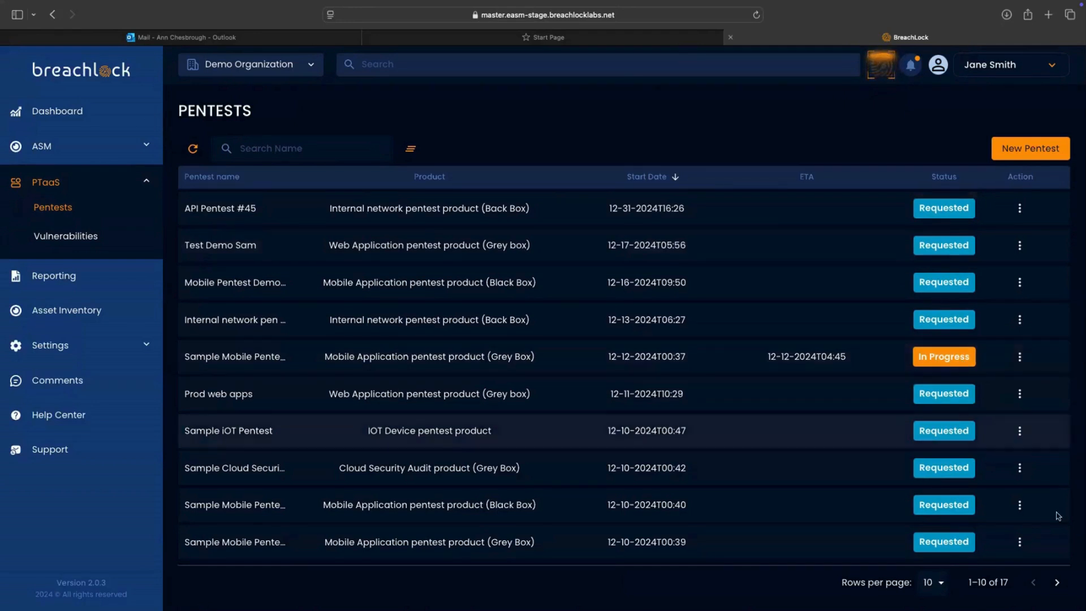
click(1056, 583)
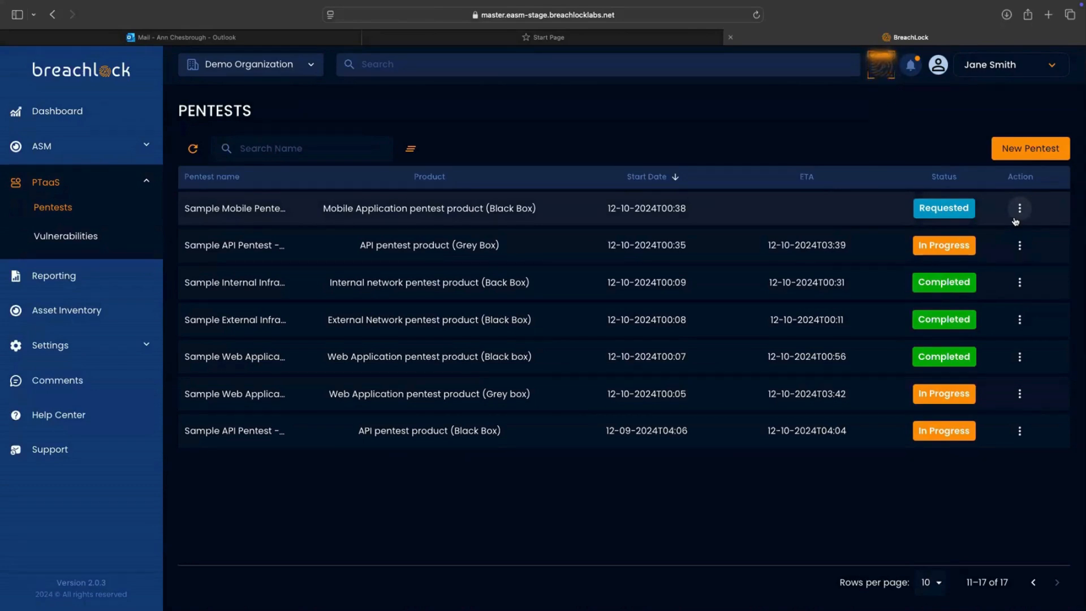
Check which actions are available for the in-progress Grey Box API pentest and the requested Black Box mobile pentest
click(1020, 247)
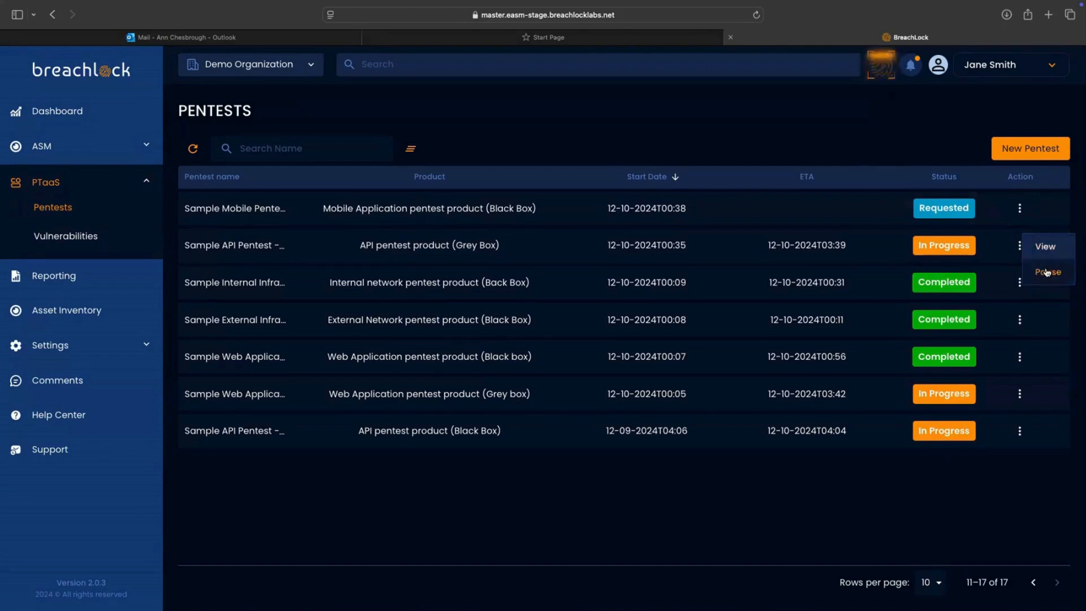
click(1051, 305)
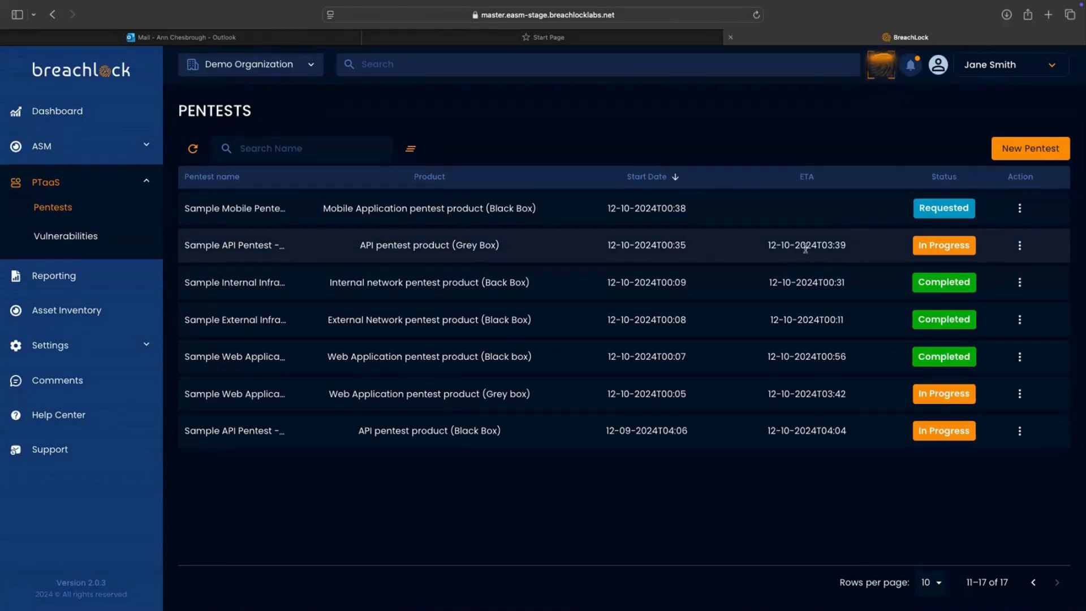
click(1020, 210)
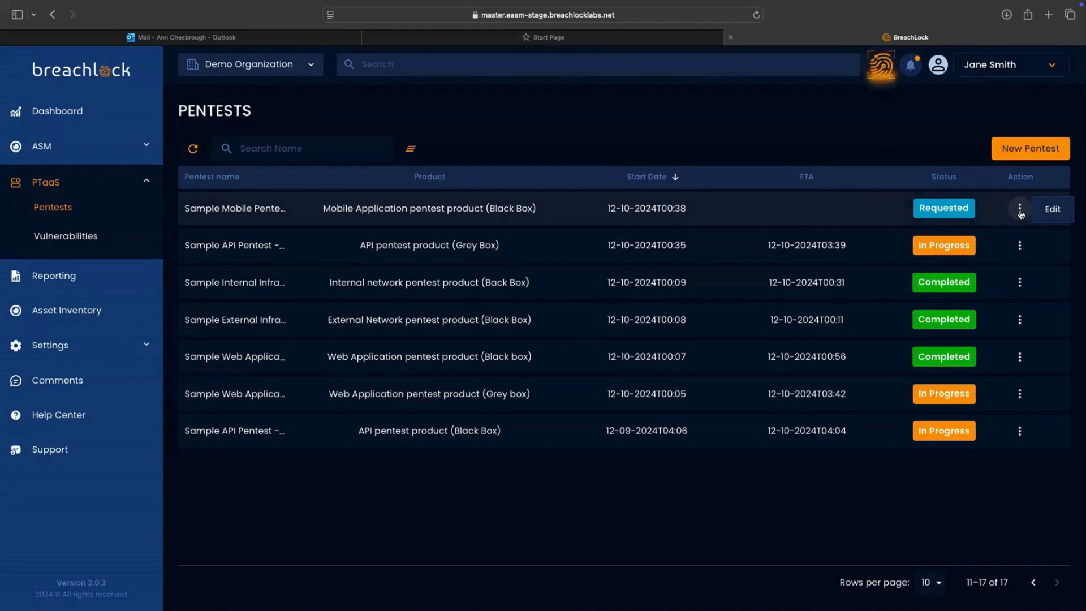
click(1019, 243)
click(1020, 247)
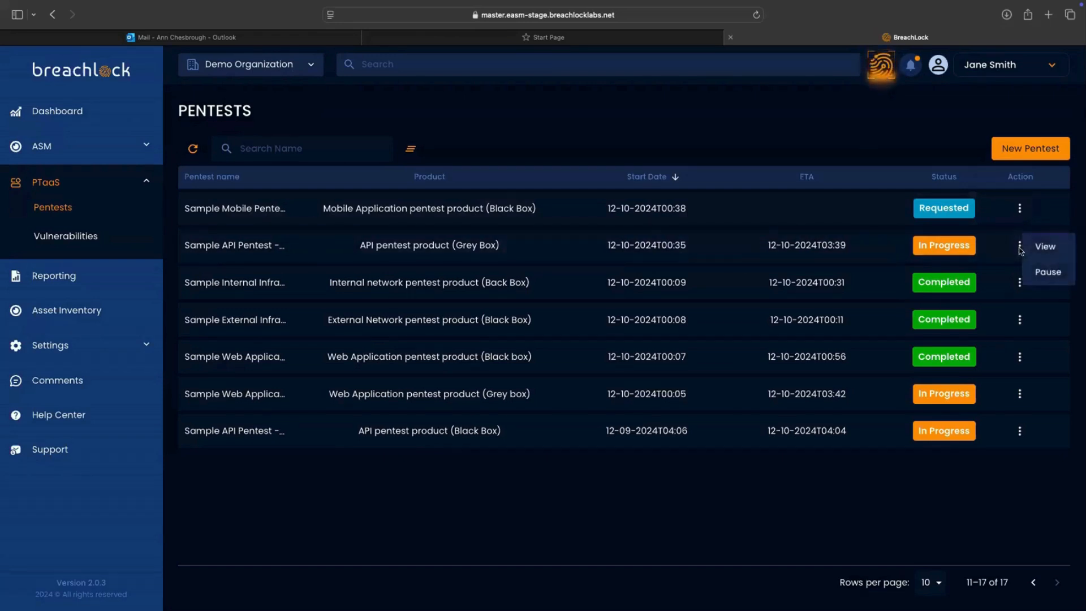
click(1022, 218)
Open the requested Black Box mobile application pentest for editing and continue to its asset selection
click(1020, 214)
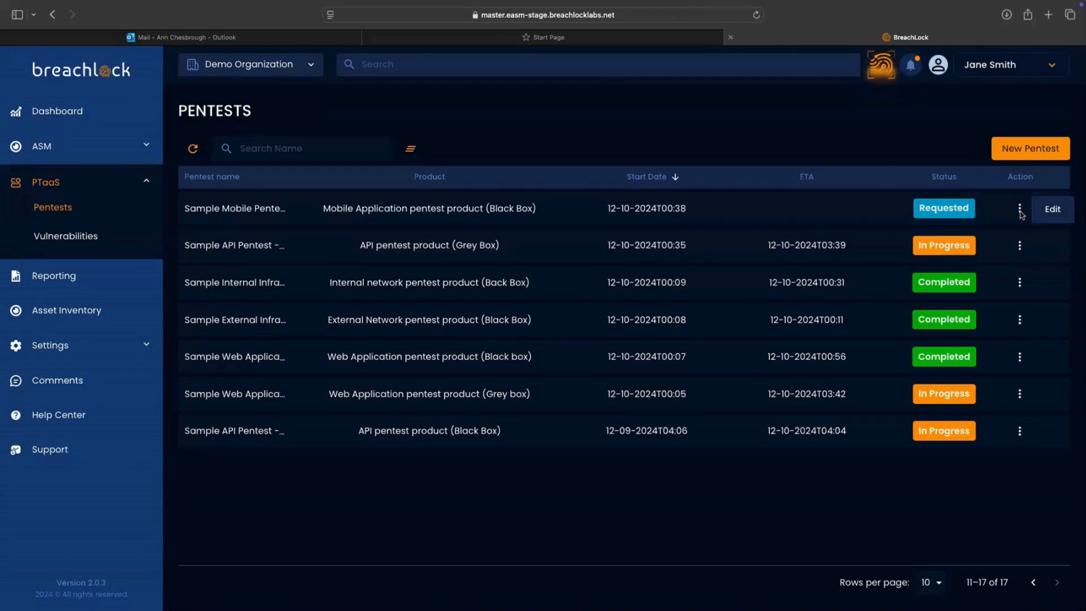
click(1049, 209)
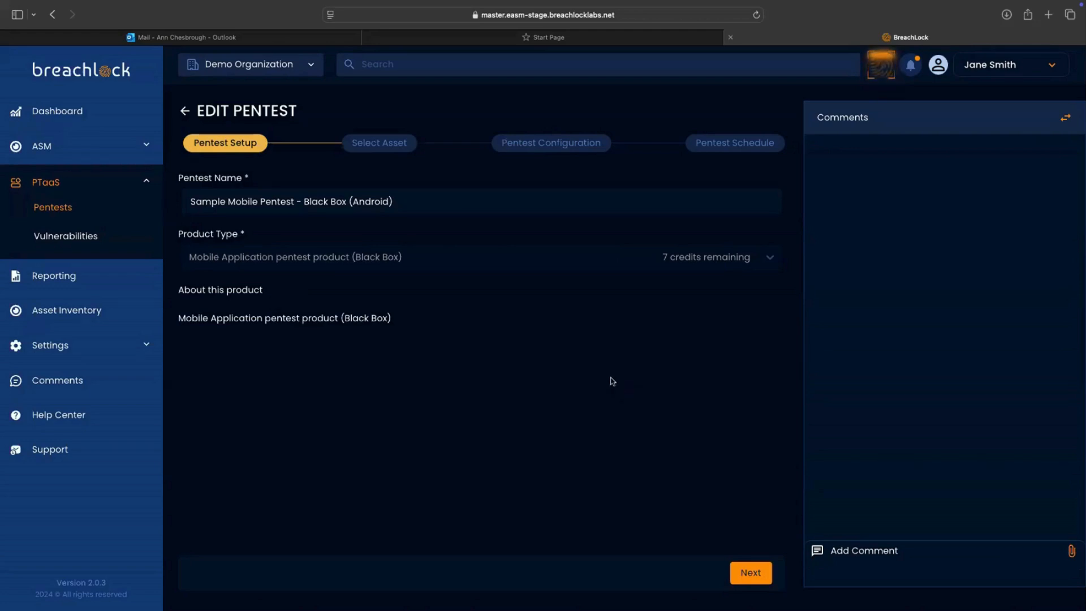
click(751, 573)
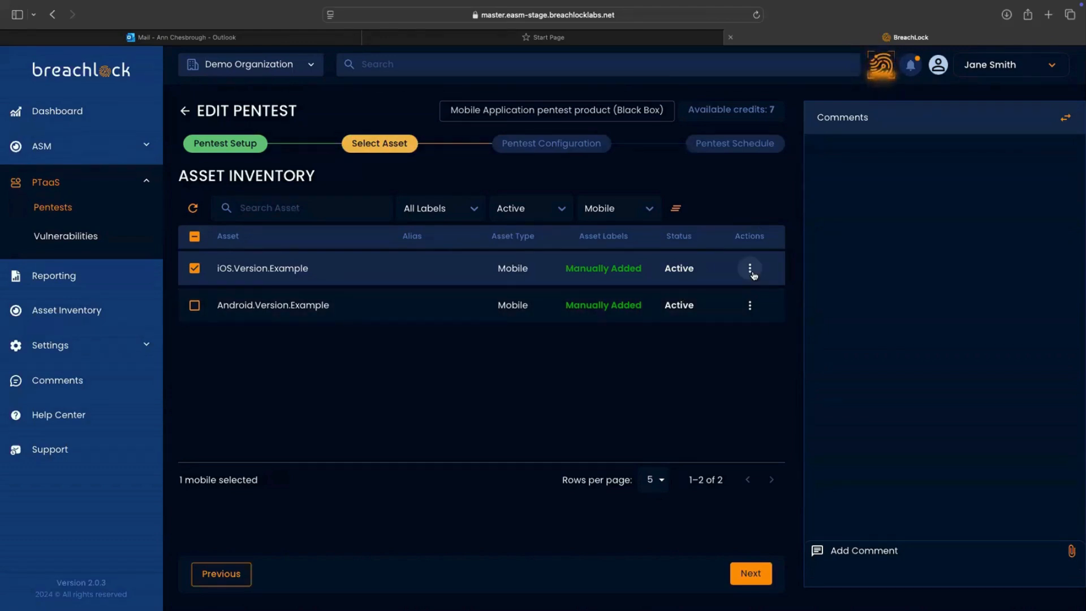
Review the edit form of the Android.Version.Example asset and close it without making changes
click(751, 308)
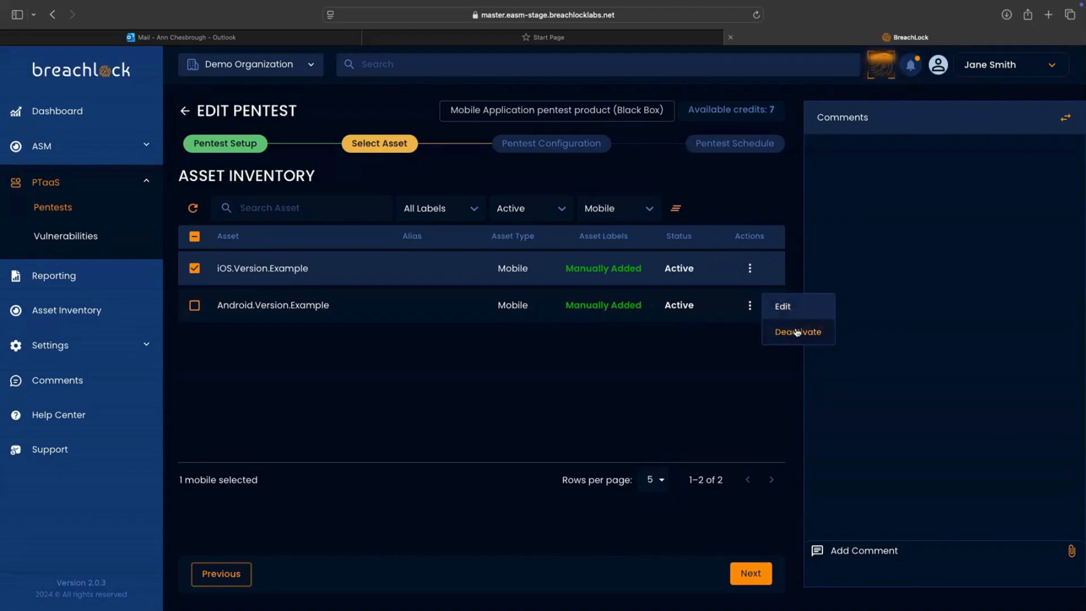
click(781, 306)
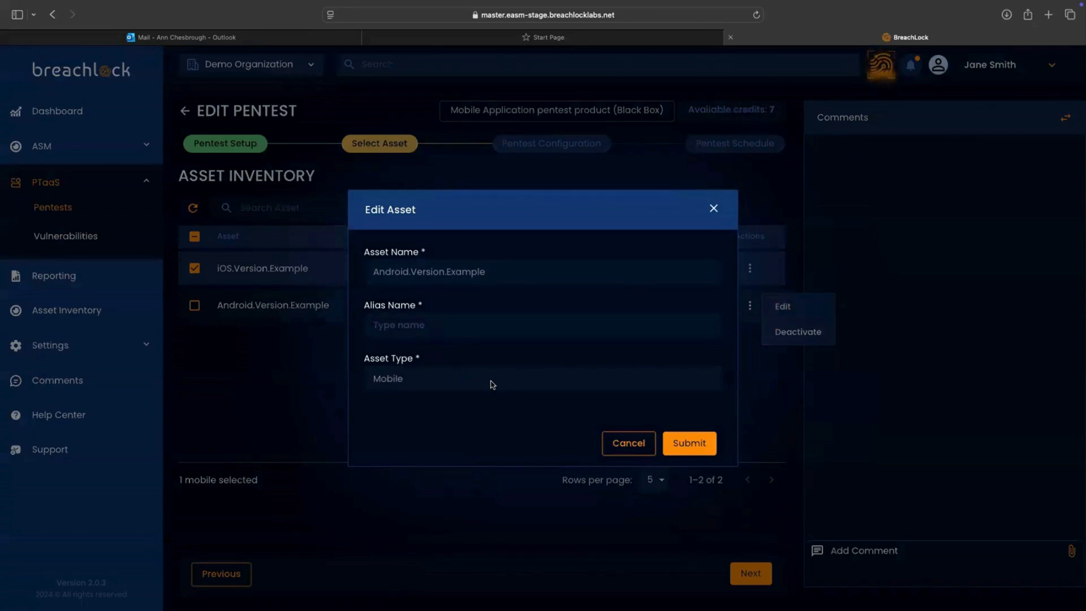
click(637, 446)
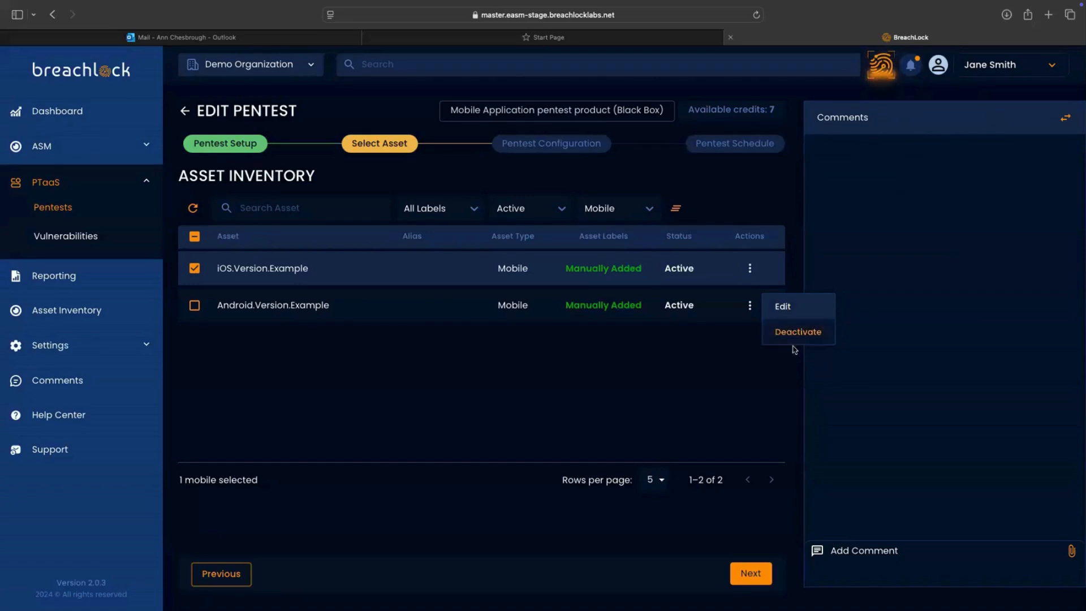
click(737, 377)
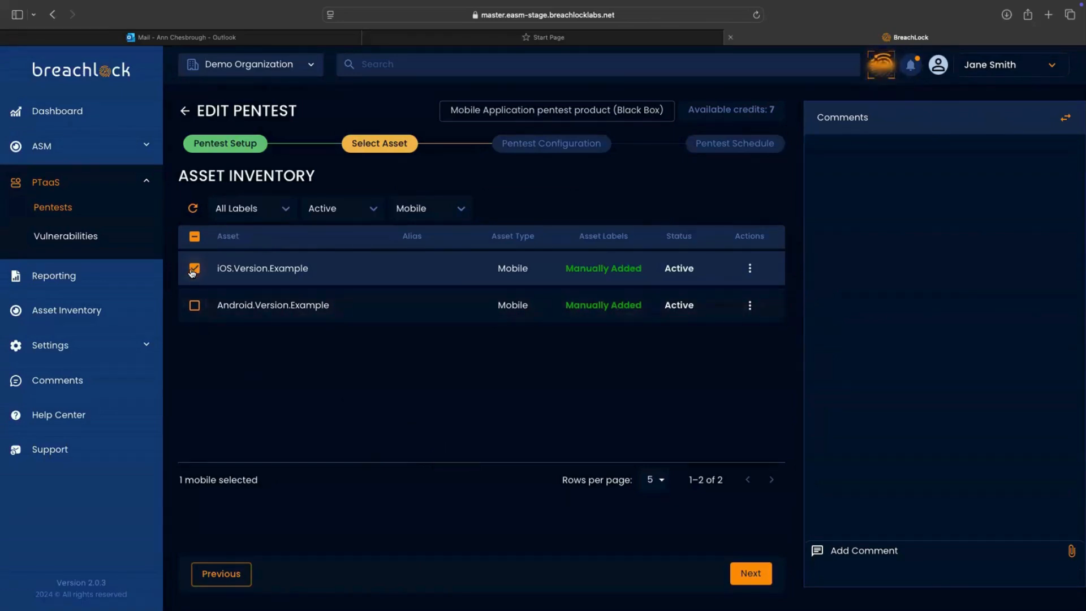
Accept the iOS asset and Production environment, choose Test Flight Invitation for sharing the mobile application, and continue to the schedule
click(751, 574)
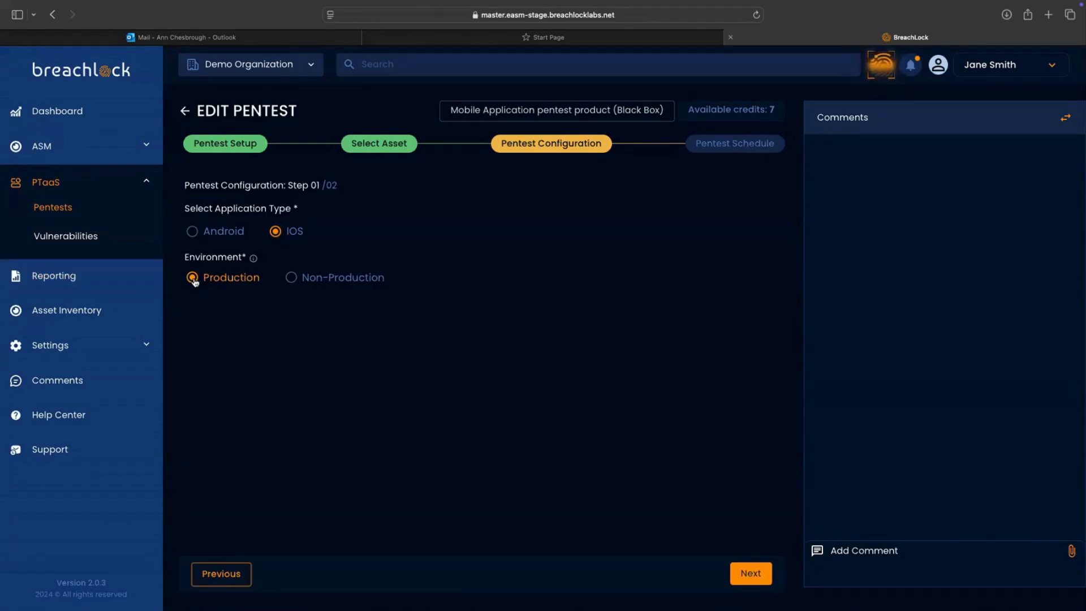
click(755, 577)
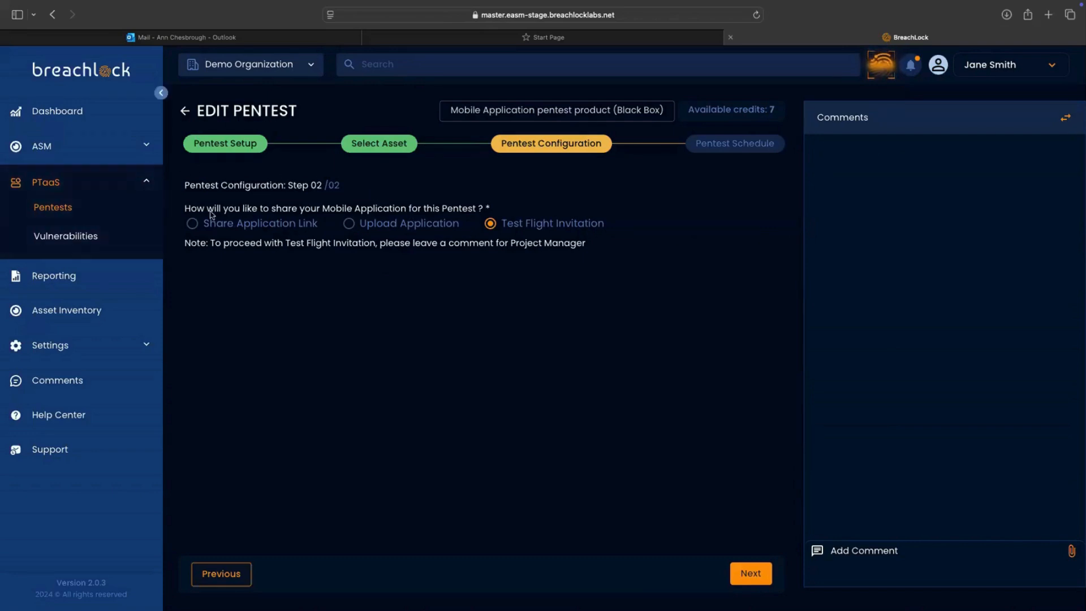
click(192, 223)
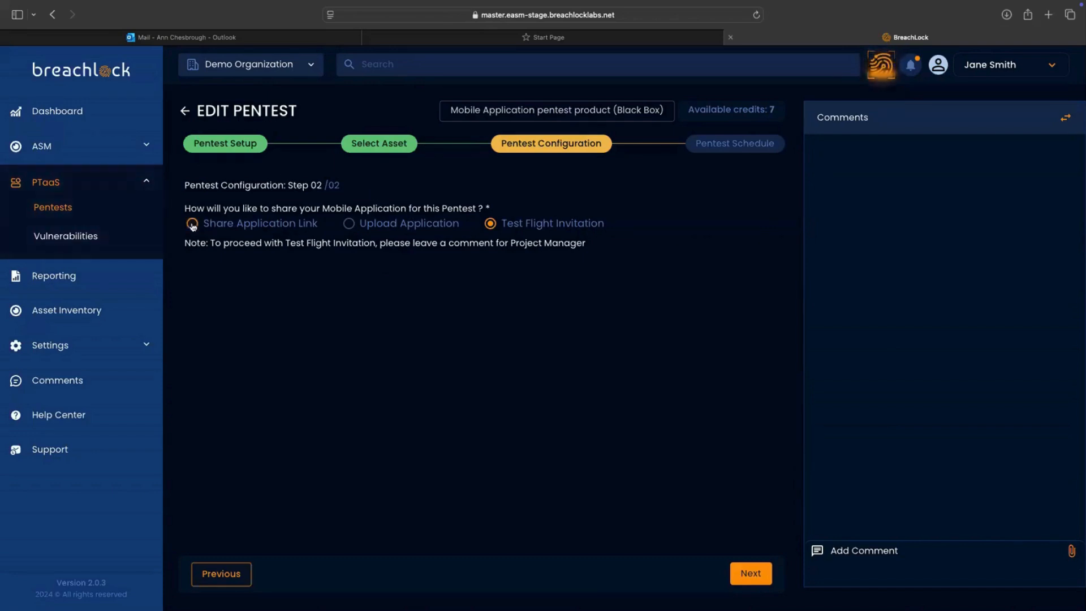
click(348, 224)
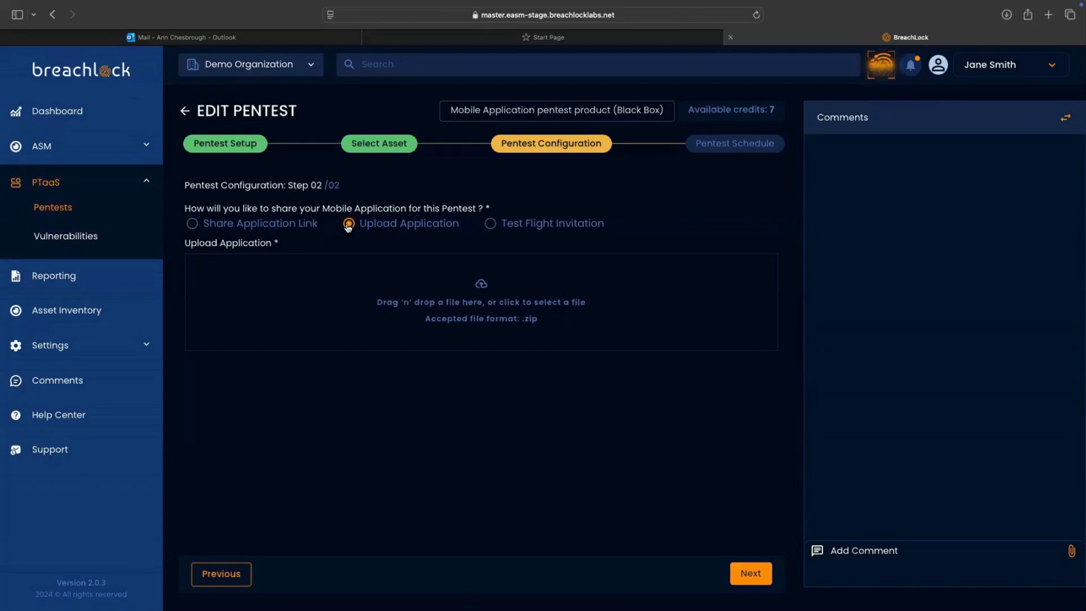
click(491, 225)
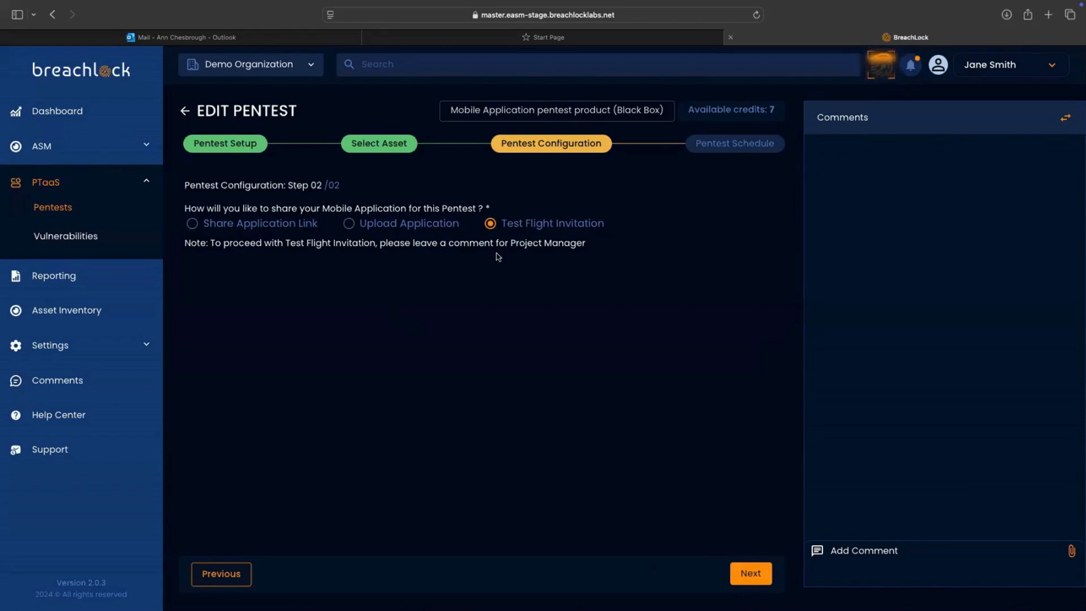
click(751, 574)
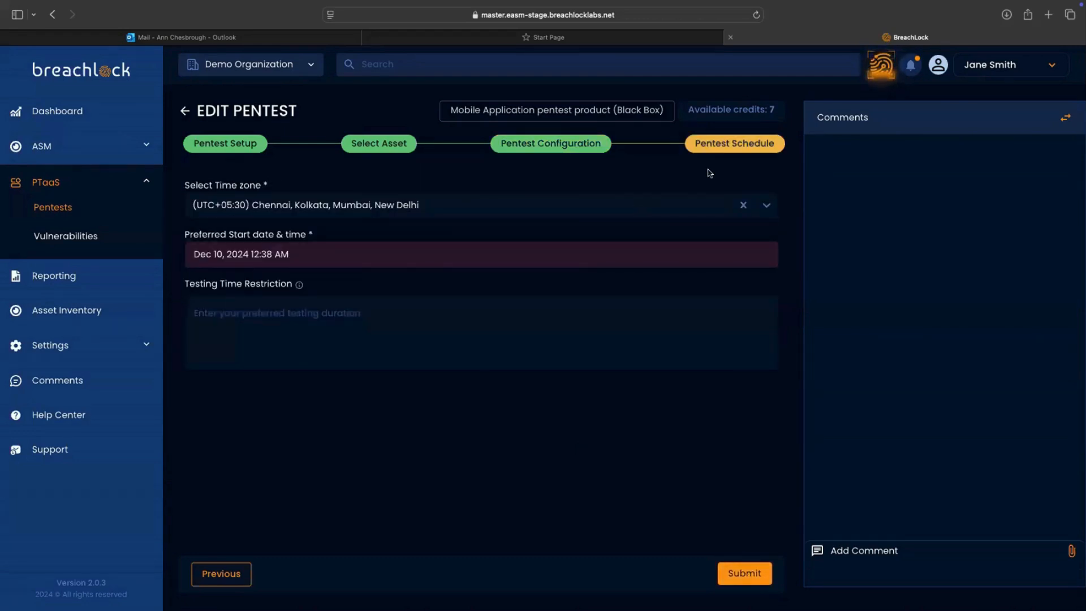
Check the time zone choices and set the pentest's preferred start date to Dec 12, 2024
click(768, 207)
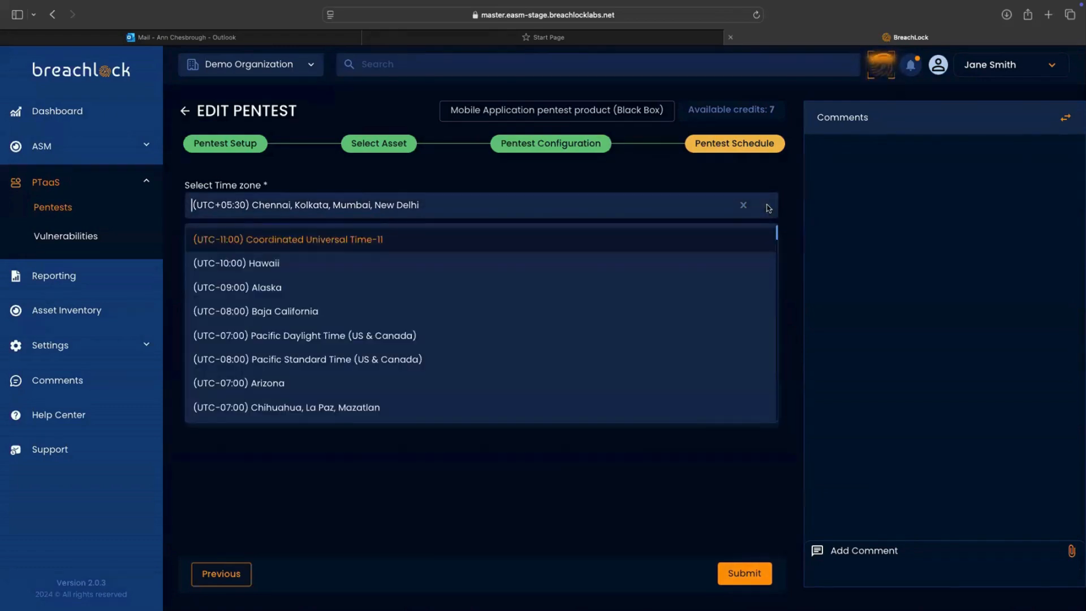
click(767, 207)
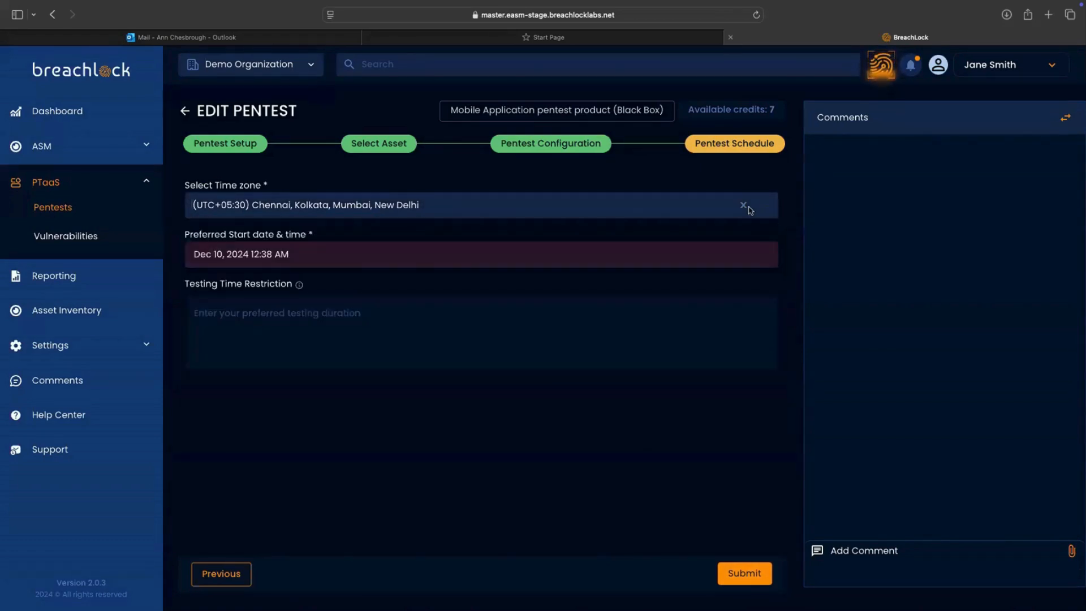
click(259, 255)
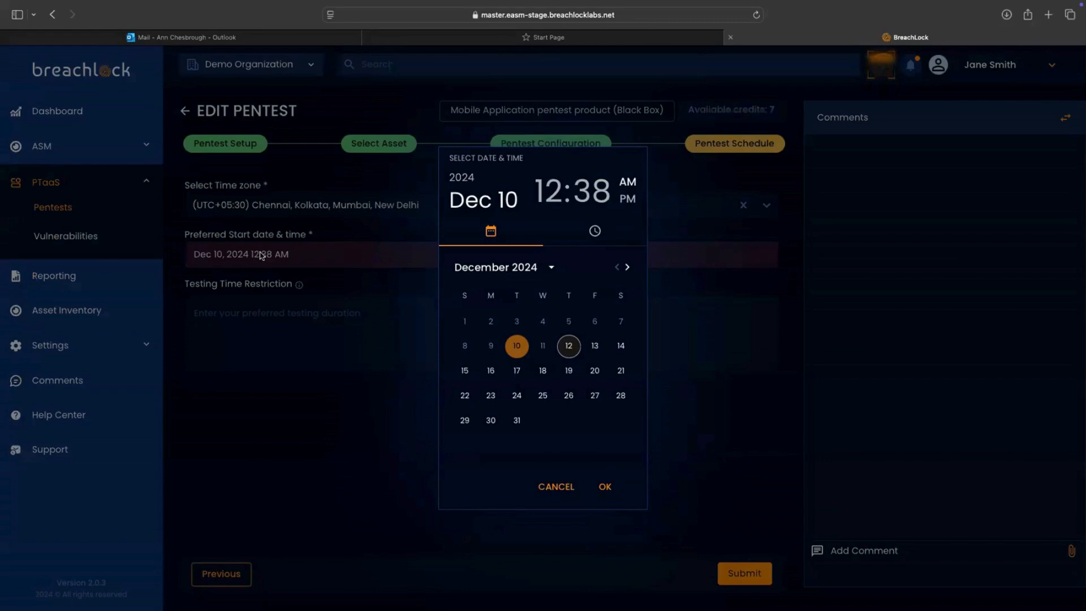
click(568, 346)
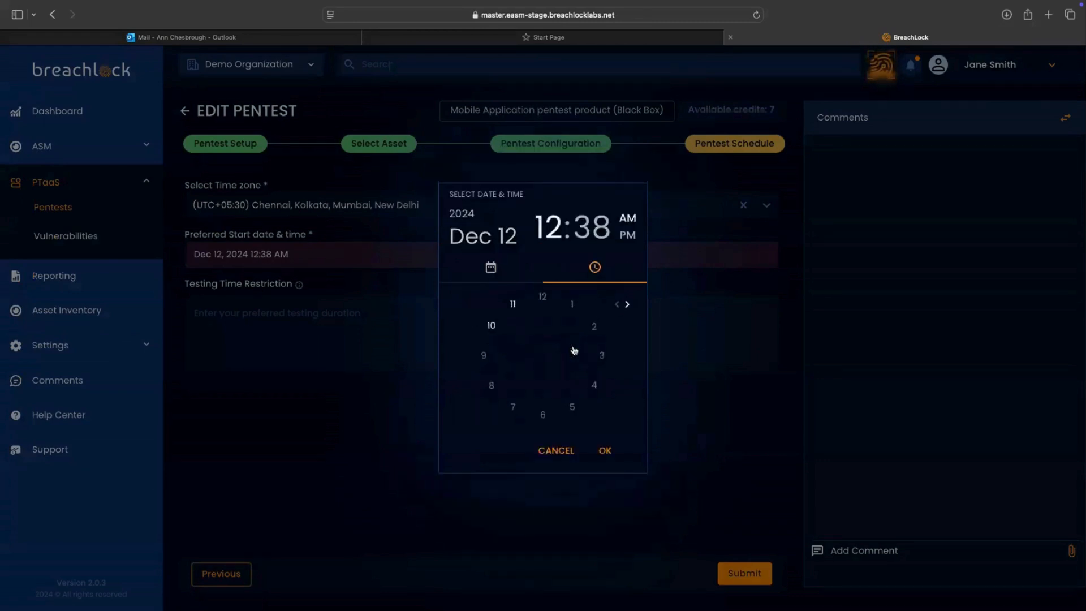
click(605, 451)
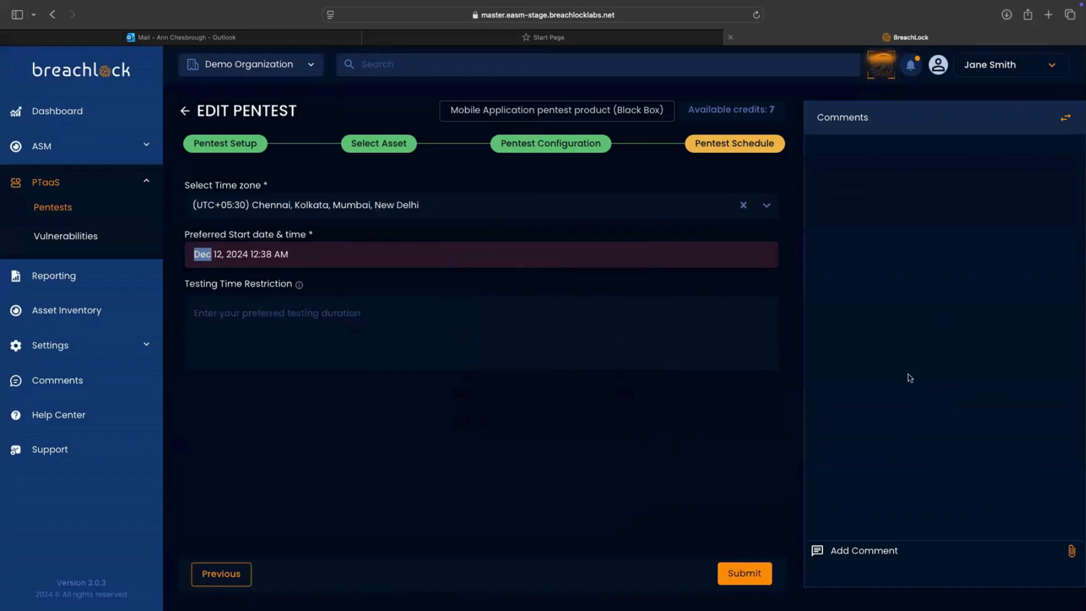
Save a public comment reading "Test flight invites is:" on the pentest and submit the edited pentest
click(866, 555)
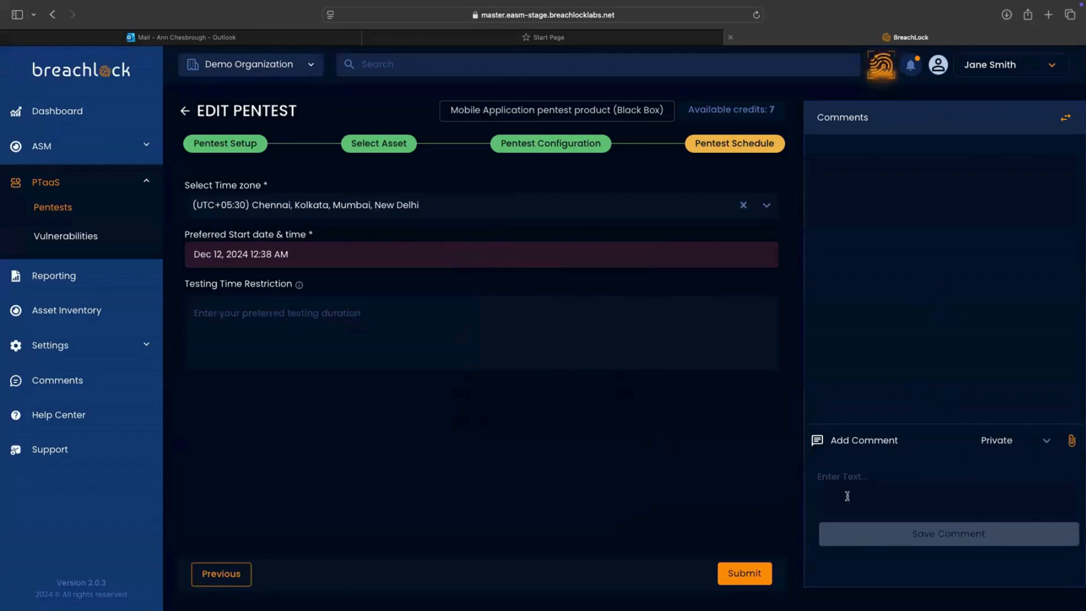
click(841, 478)
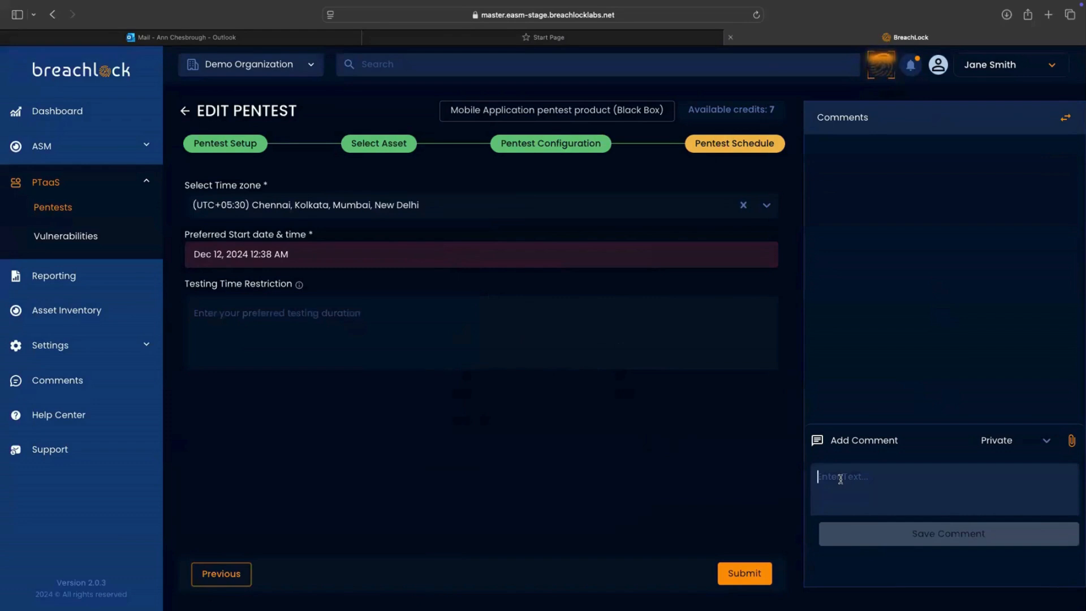
text(Test flight i)
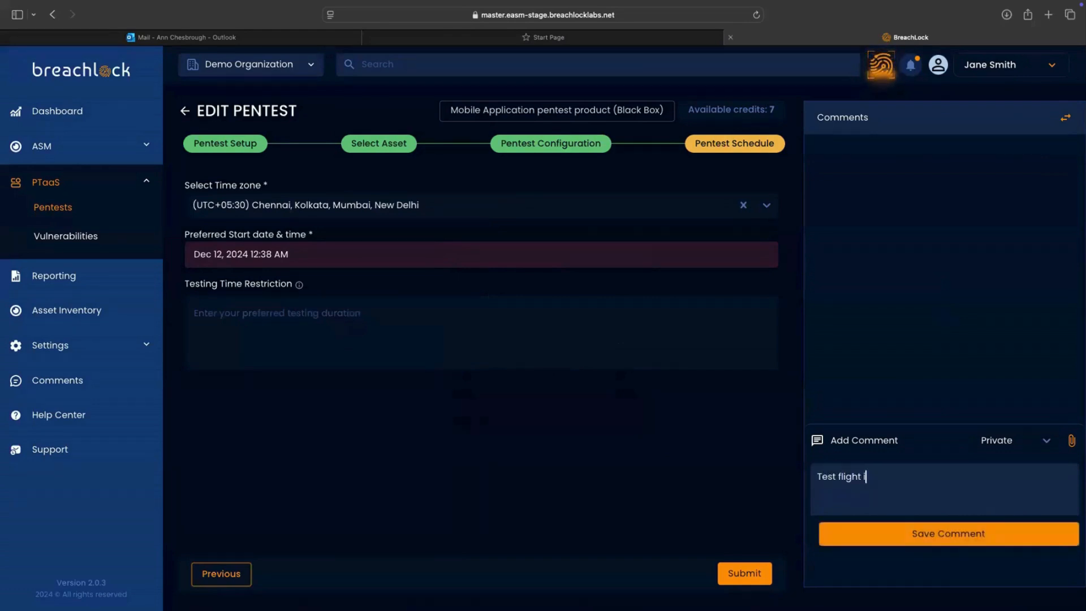
text(nvites is:)
click(1045, 442)
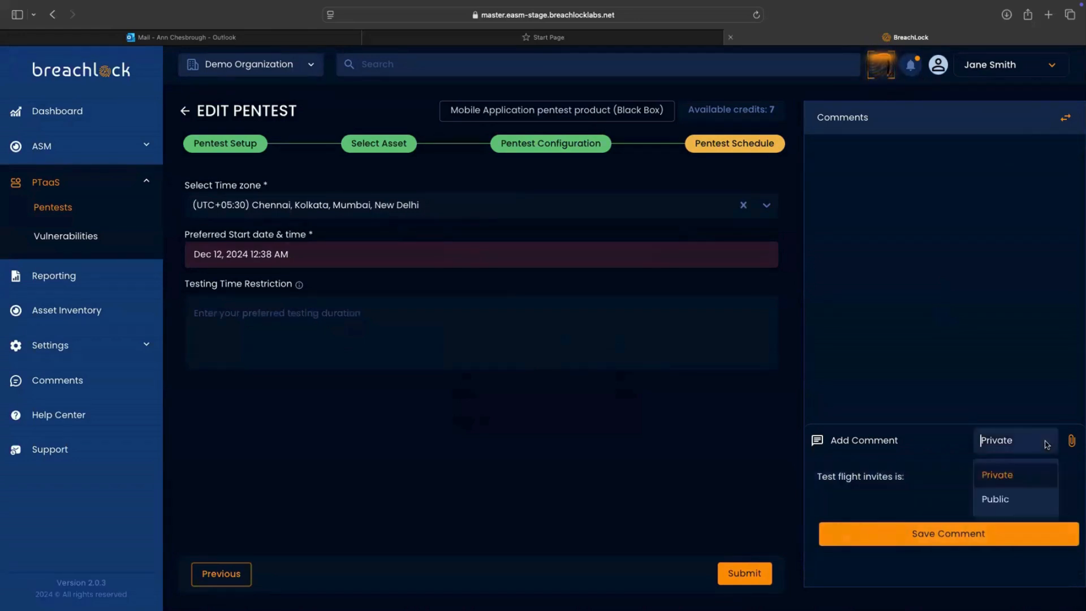
click(997, 498)
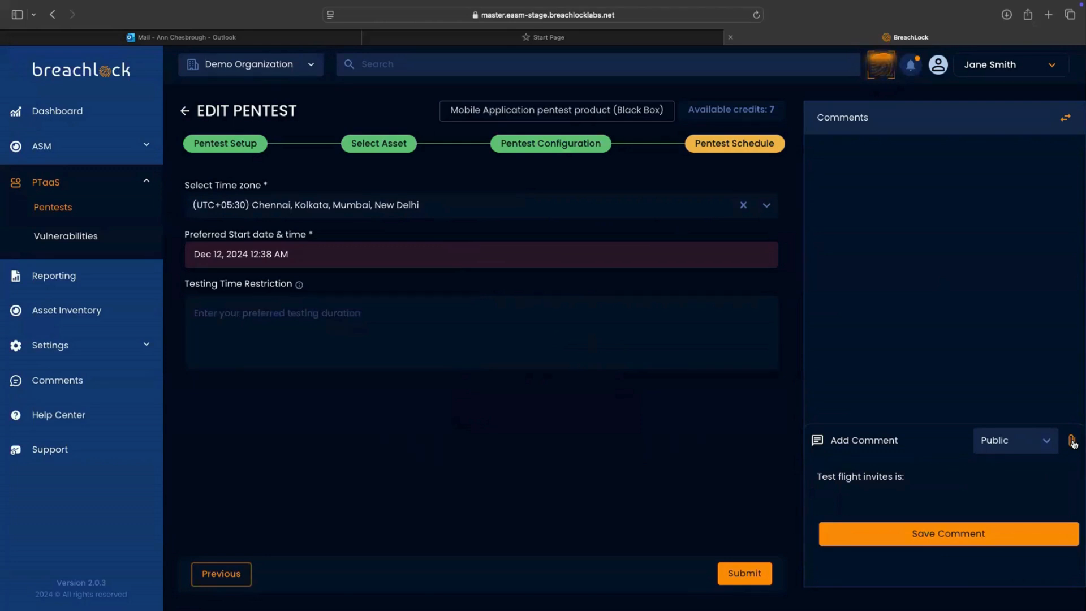
click(944, 539)
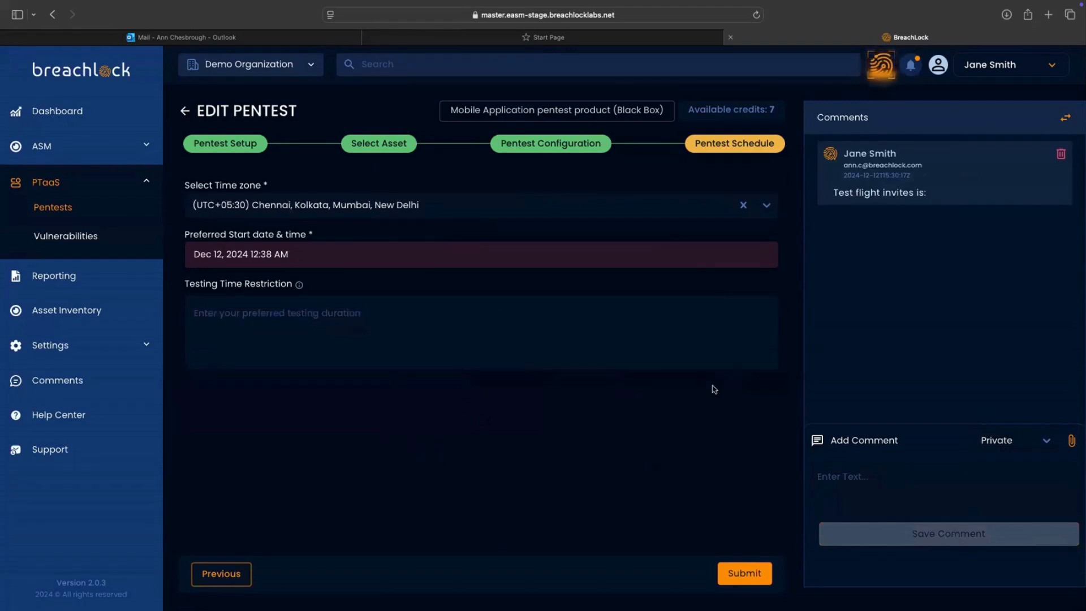
click(739, 576)
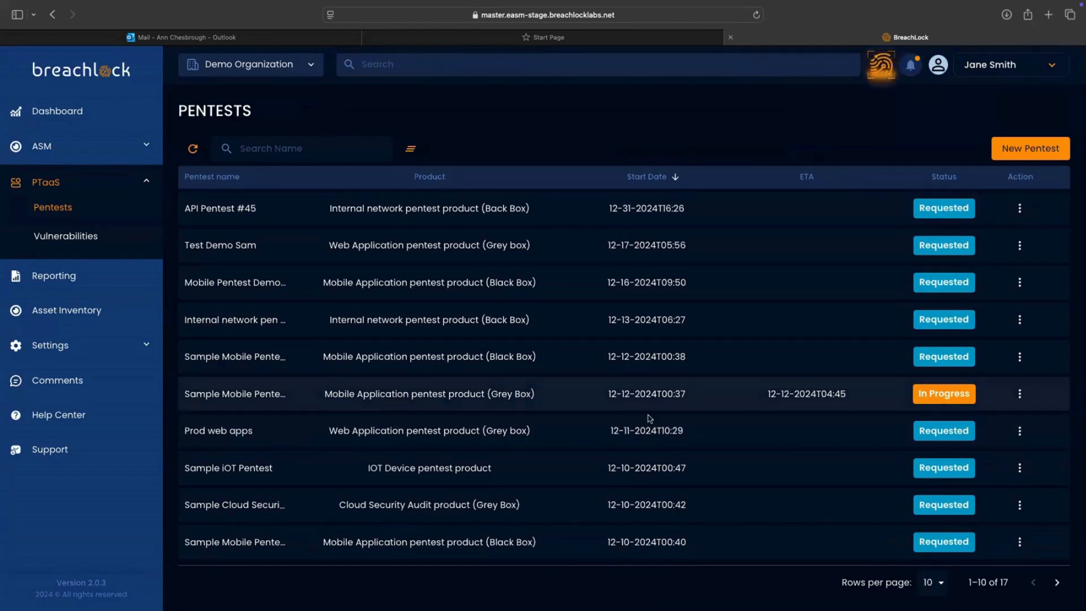
View the second page of the pentest list, then start a new pentest named "Pentest #46"
click(1056, 583)
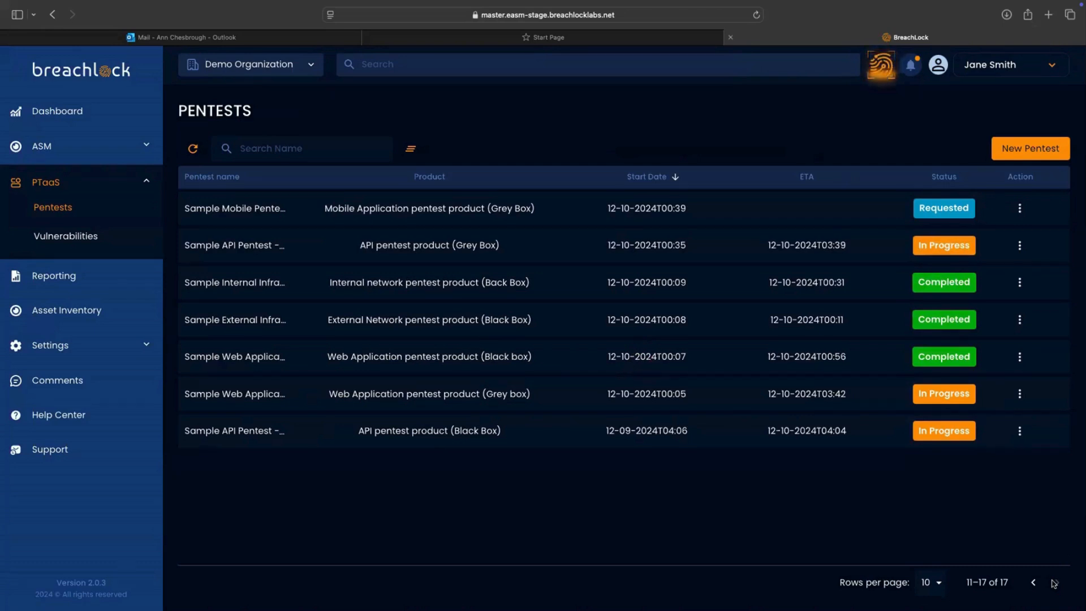
click(1036, 152)
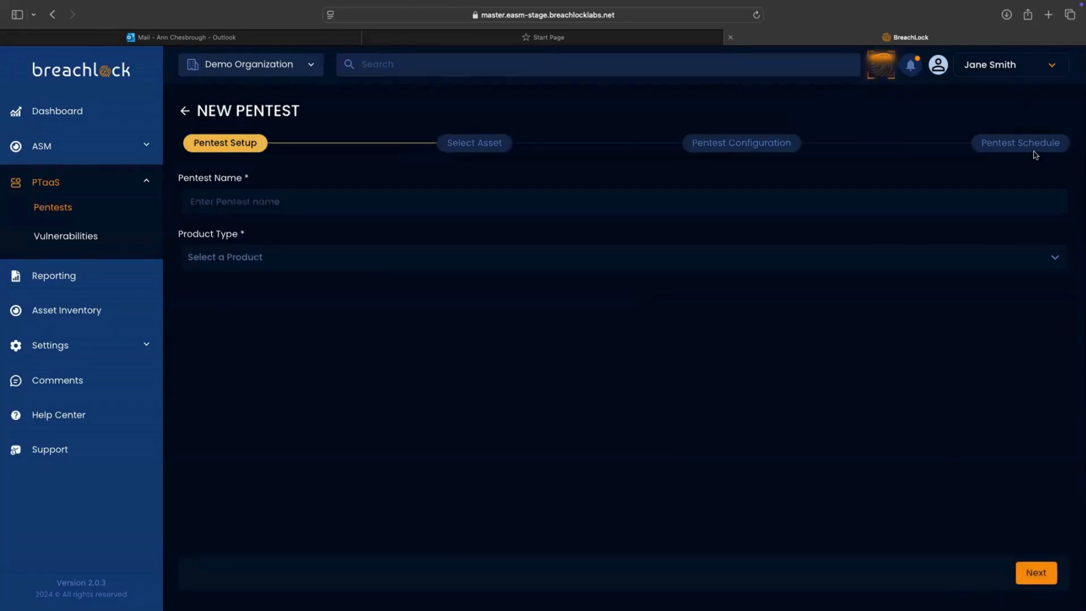
click(382, 206)
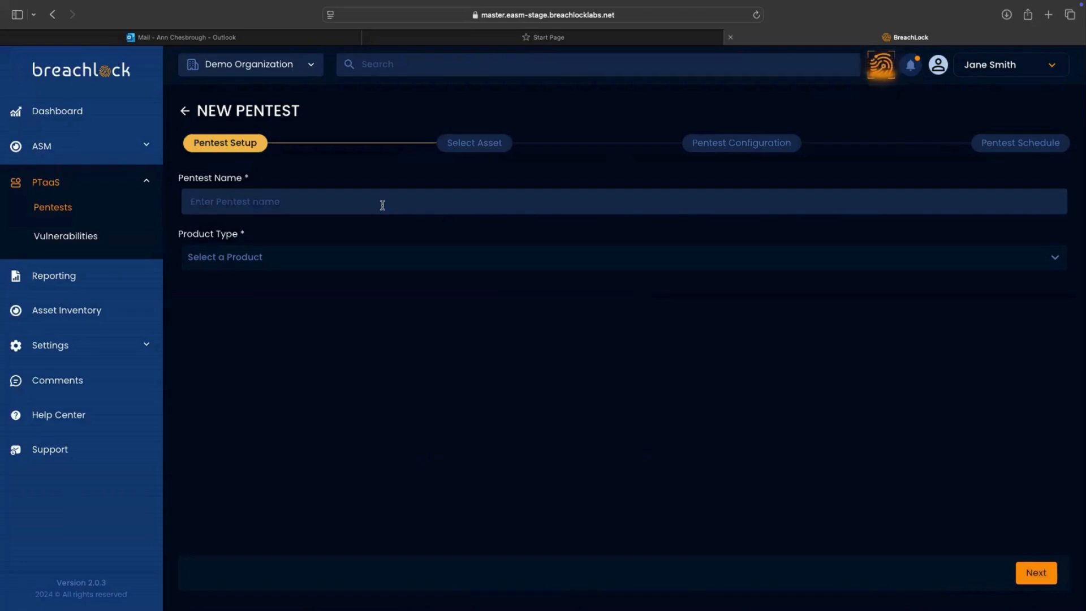
text(Pentest)
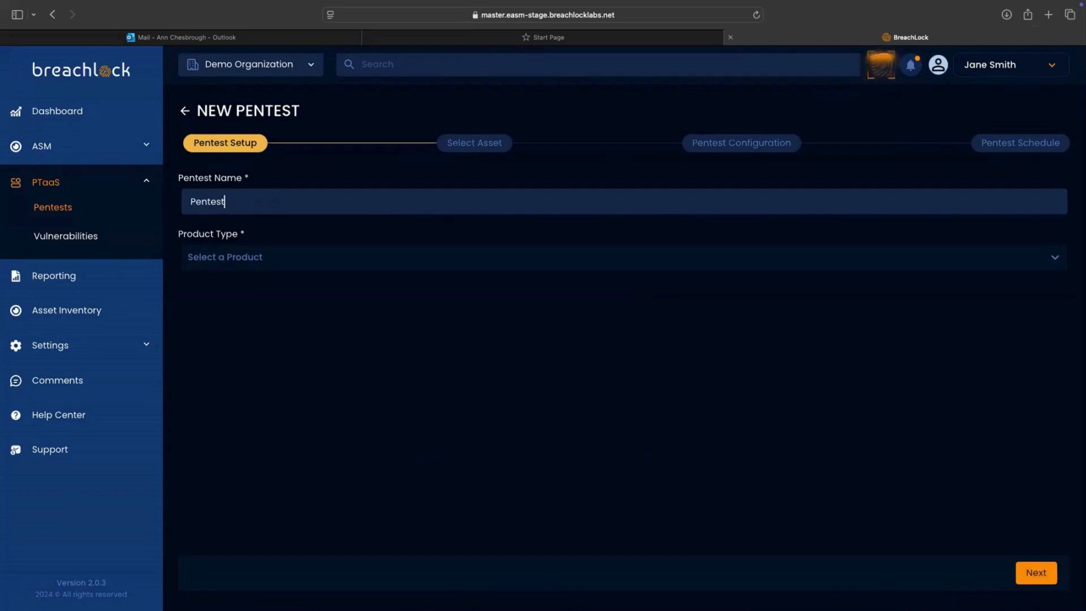
text( #4)
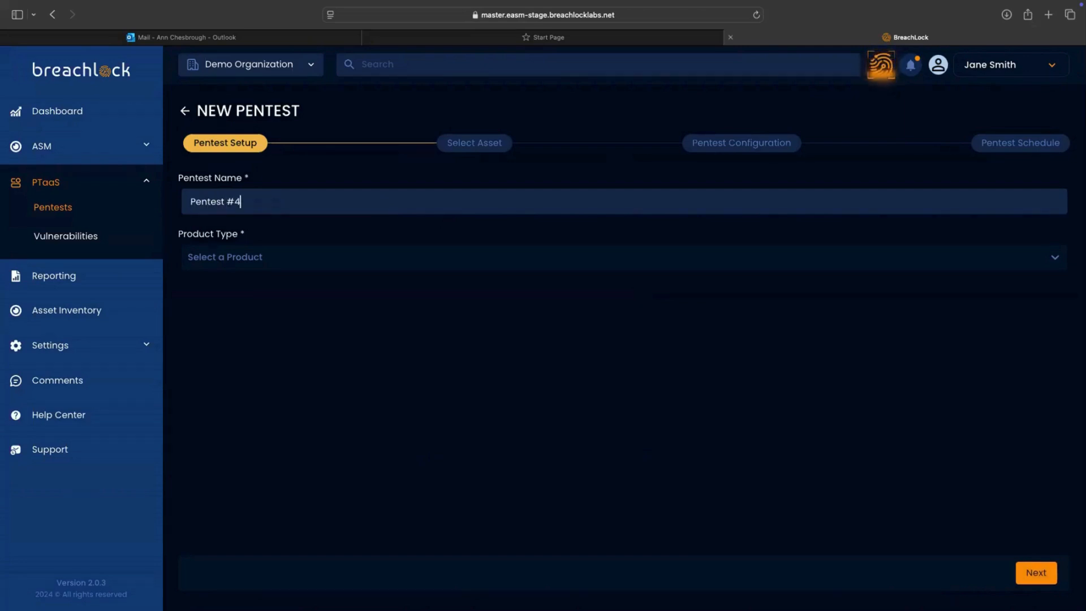
text(6)
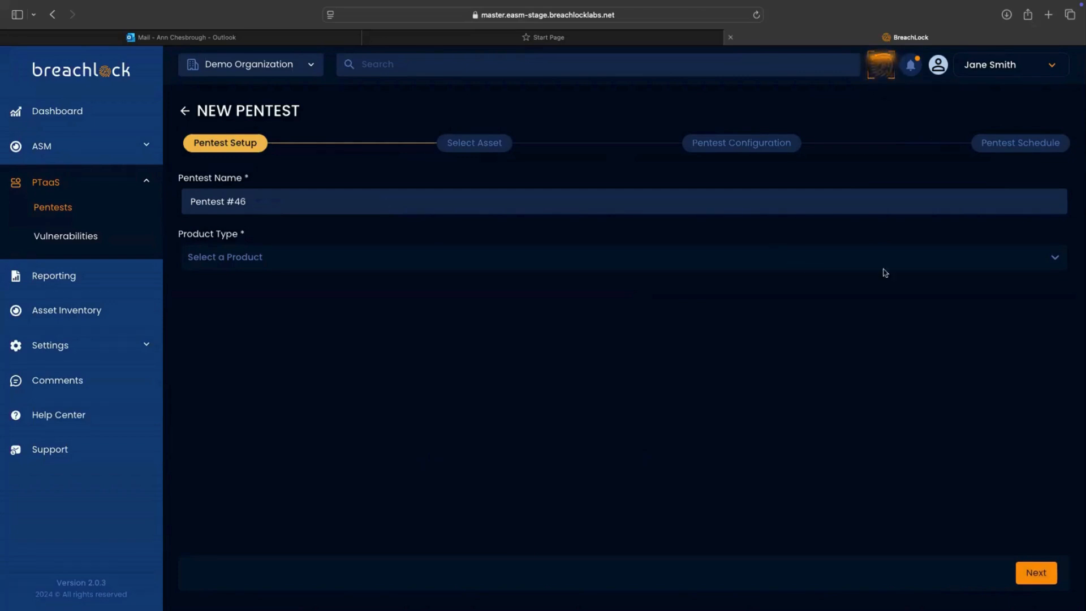
Choose Internal network pentest product (Back Box) as the product type and continue to asset selection
click(1059, 259)
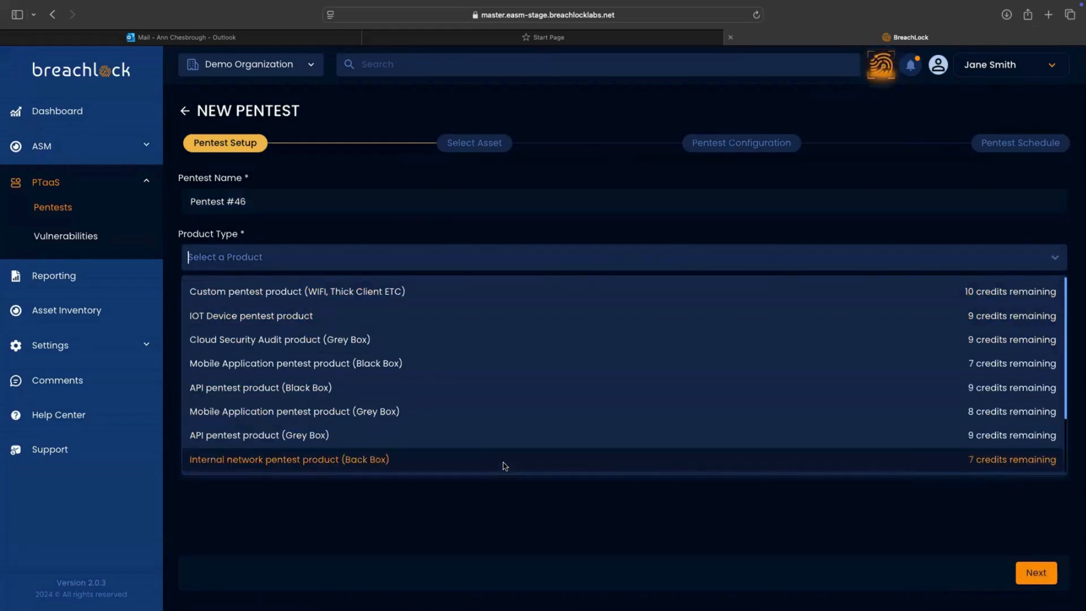
click(504, 461)
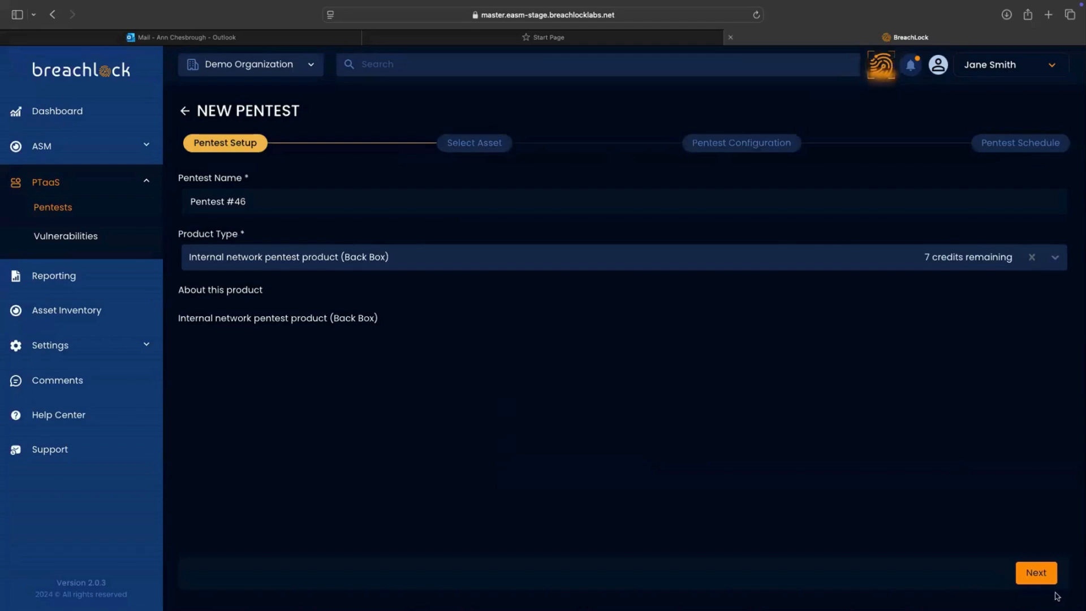
click(1029, 573)
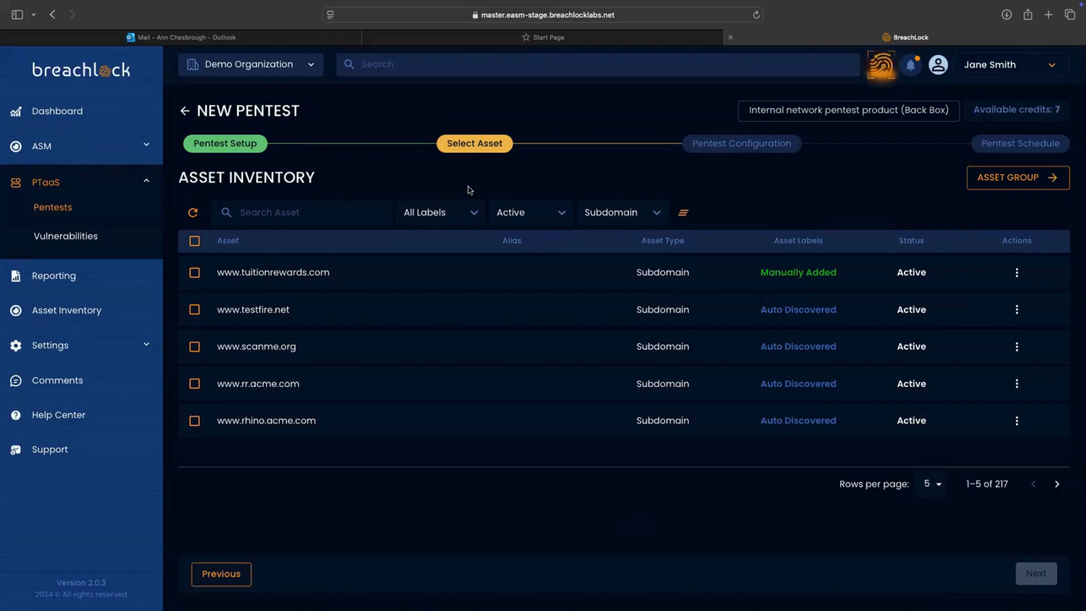
Filter the asset inventory by IP Address, select asset 85.10.225.138 and continue to the pentest configuration
click(656, 216)
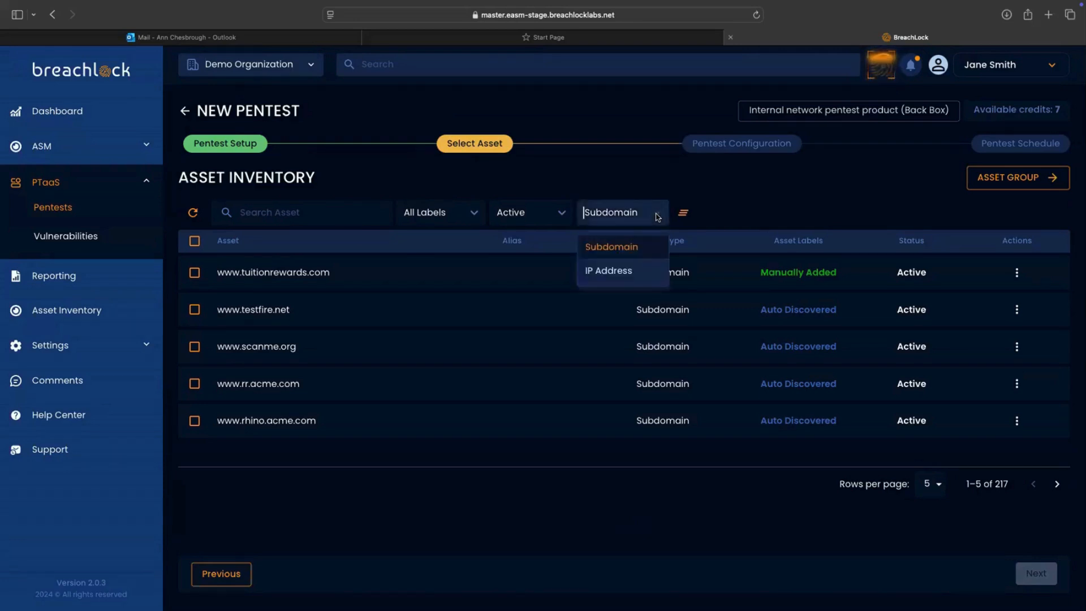
click(642, 272)
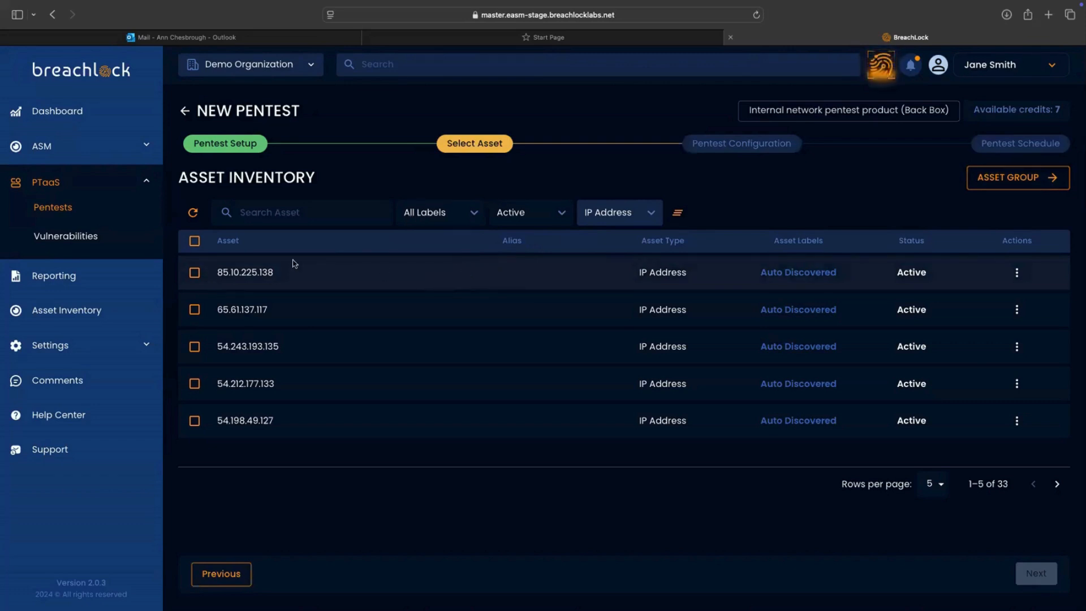
click(194, 274)
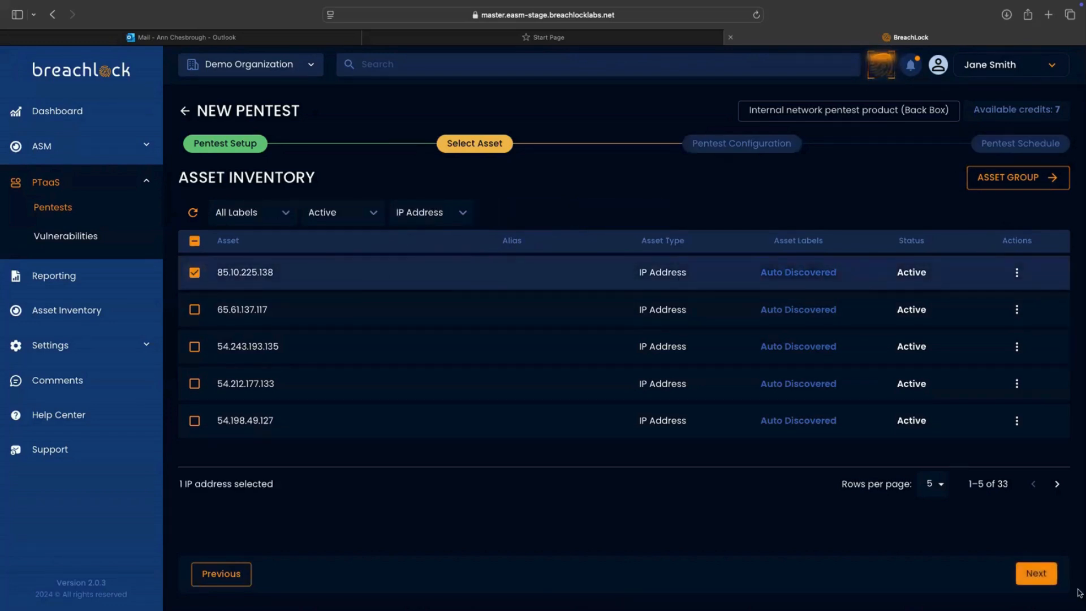
click(1034, 575)
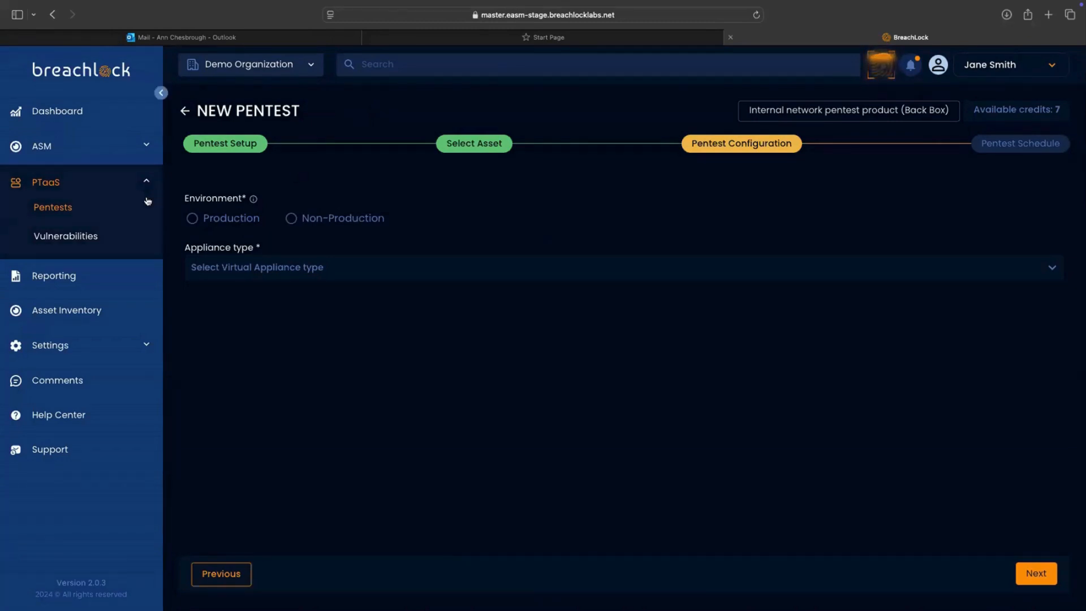
Set the pentest environment to Production and the virtual appliance type to Hyper-V
click(193, 220)
click(1052, 270)
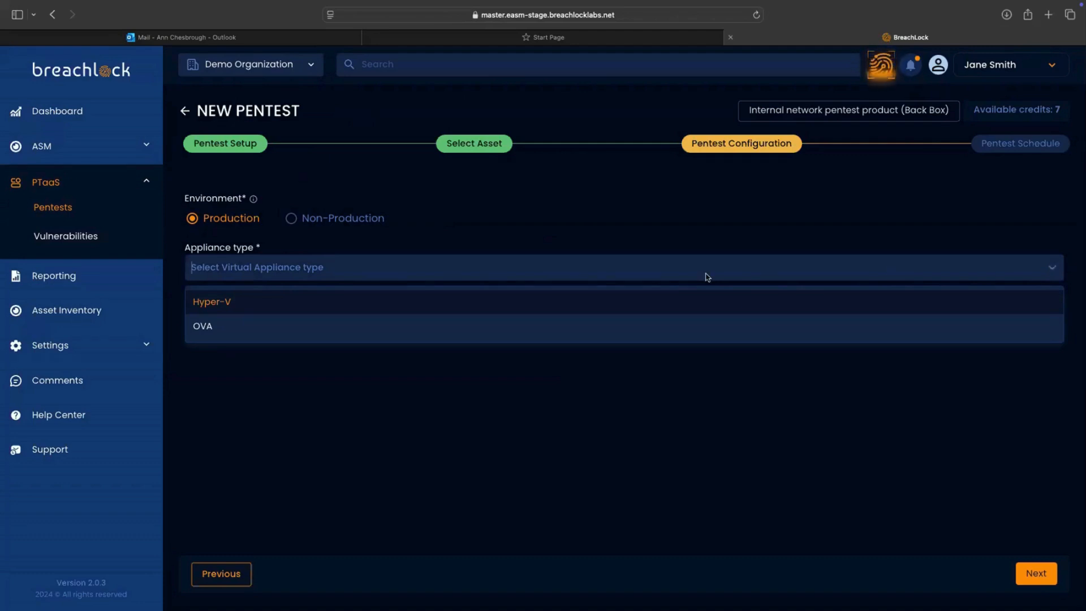
click(305, 307)
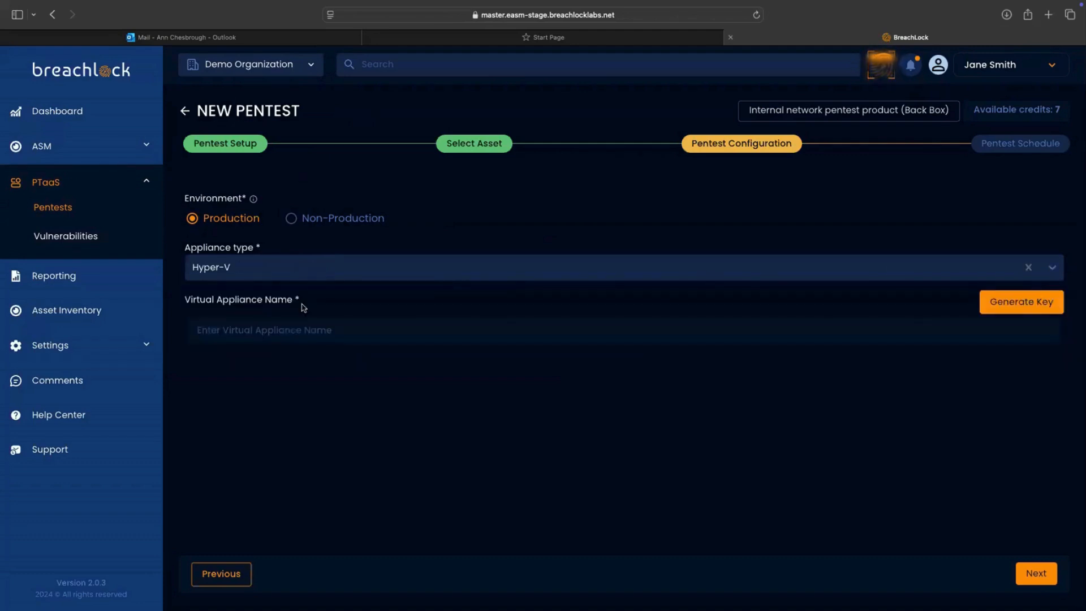
Name the virtual appliance "VM Test Appliance", generate its key and continue to the pentest schedule
click(336, 334)
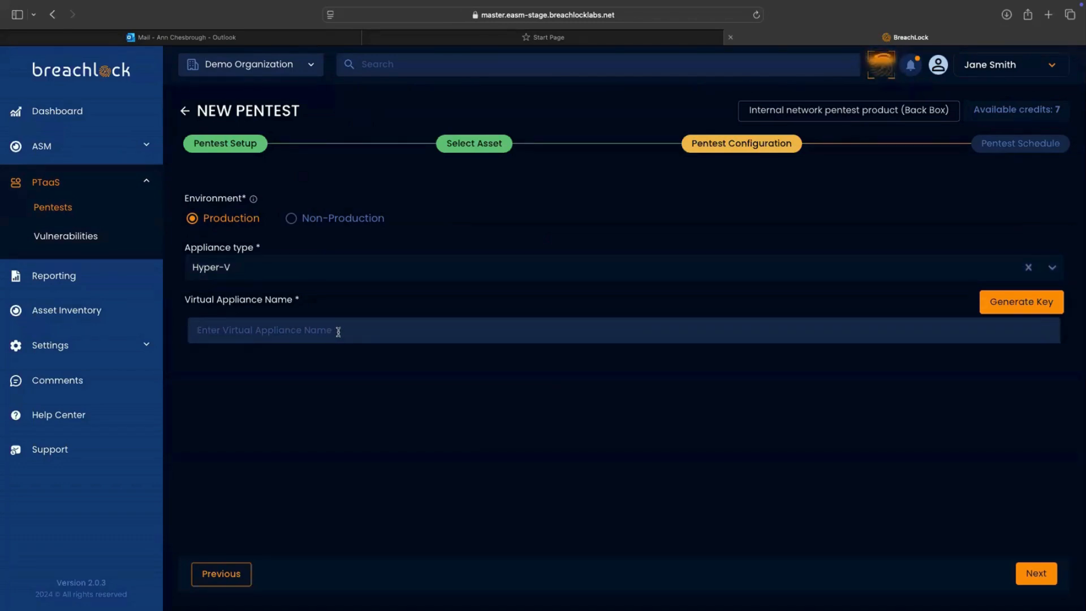
text(VM)
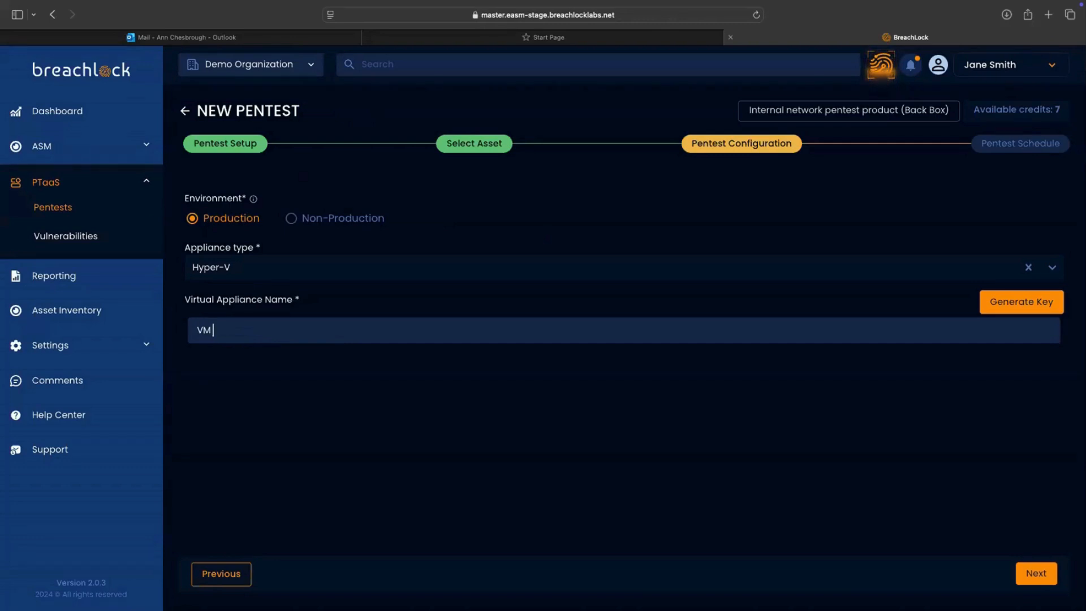
text( Test Al)
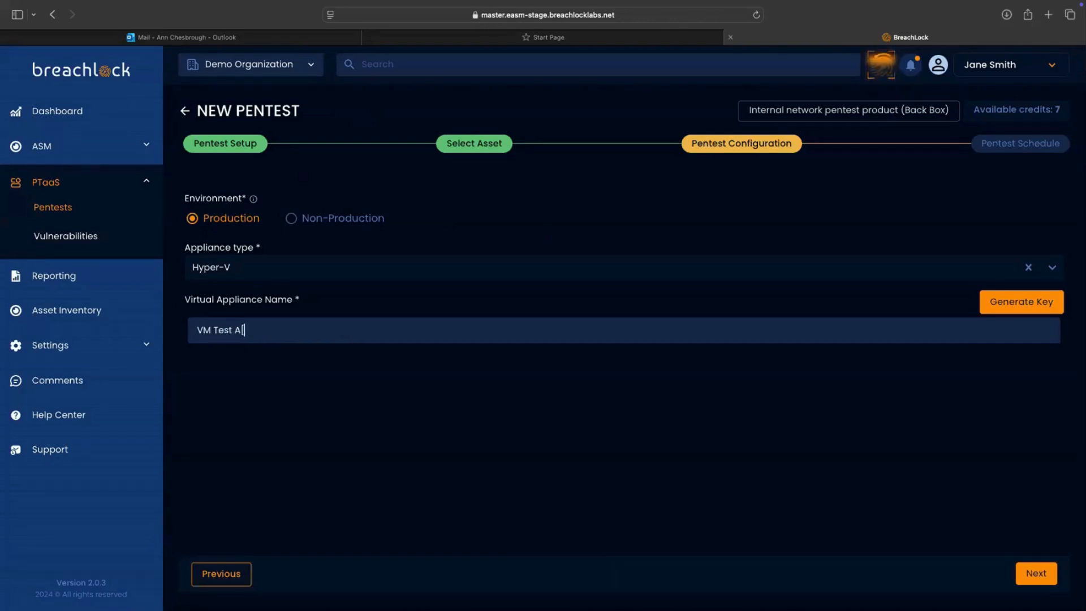
key(BackSpace)
text(p)
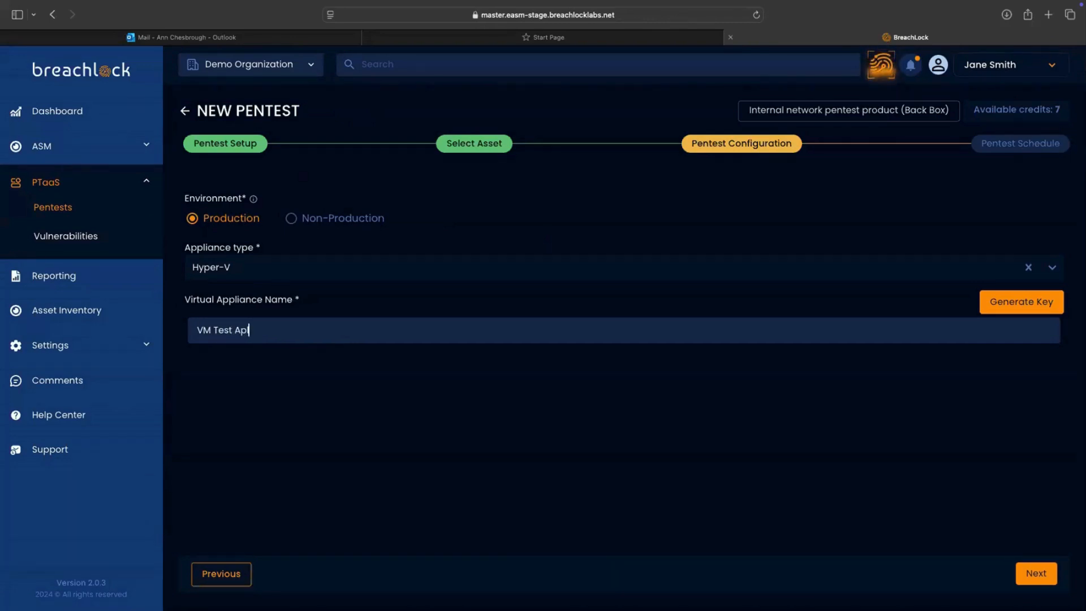
text(pliance)
click(1024, 304)
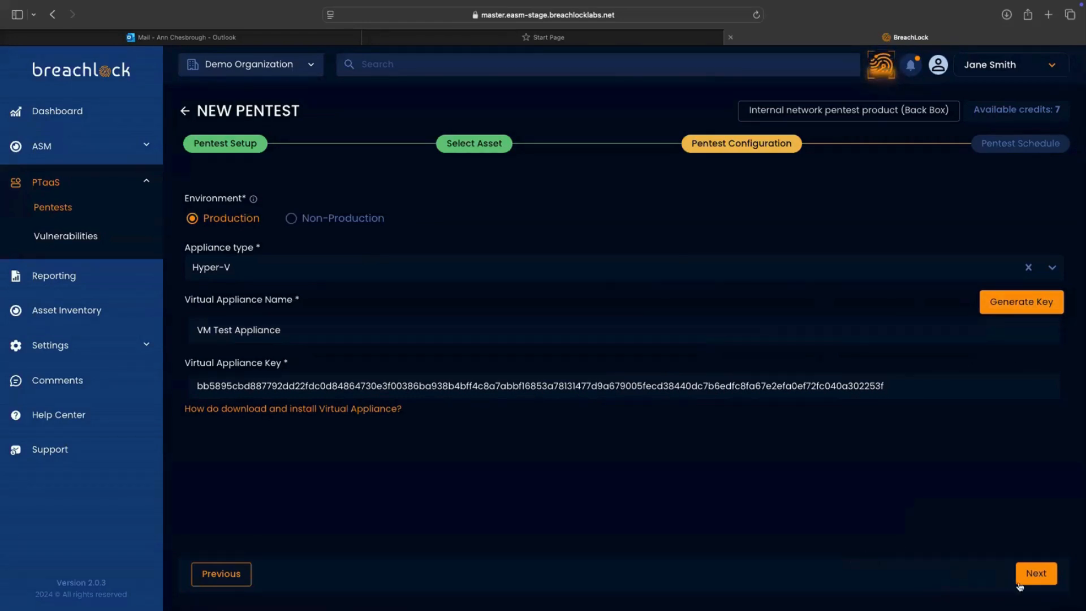
click(1039, 573)
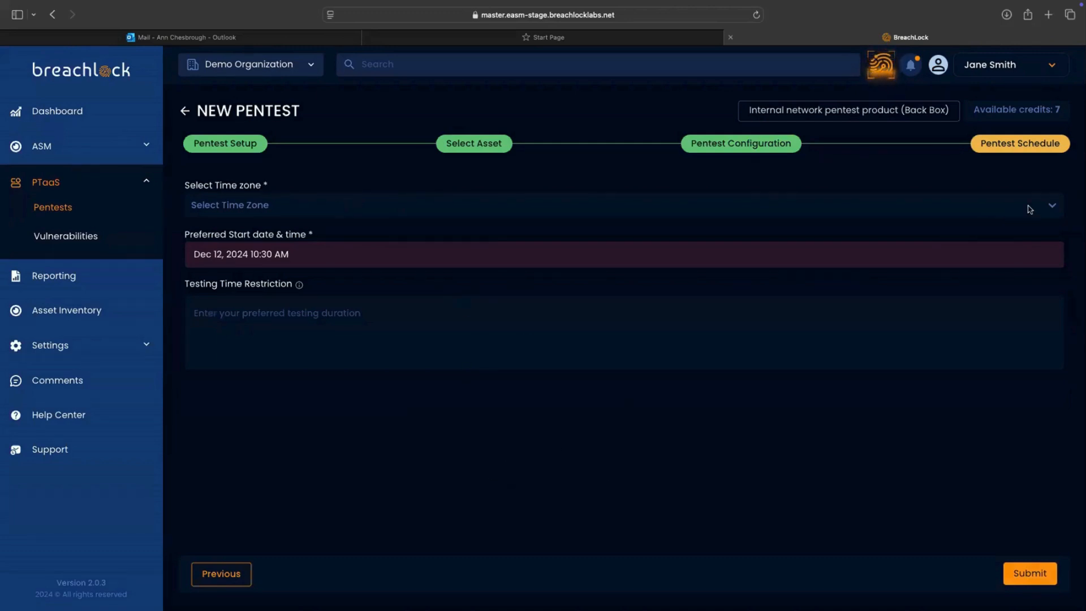
Set the time zone to (UTC-07:00) Pacific Daylight Time (US & Canada) and the preferred start to Dec 16, 2024 07:30 AM
click(1052, 209)
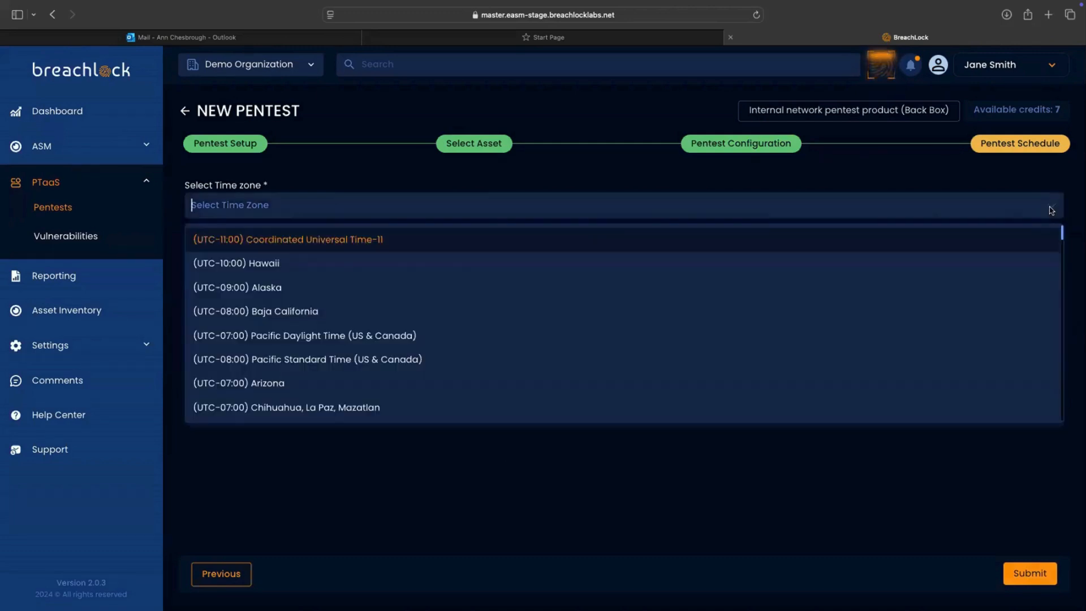
click(575, 336)
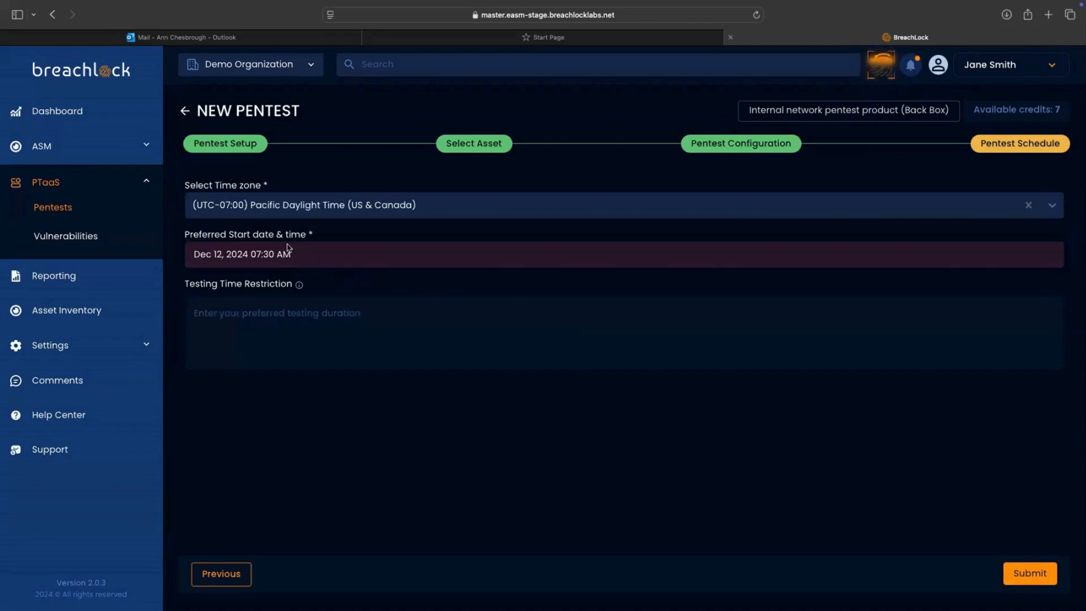
click(305, 255)
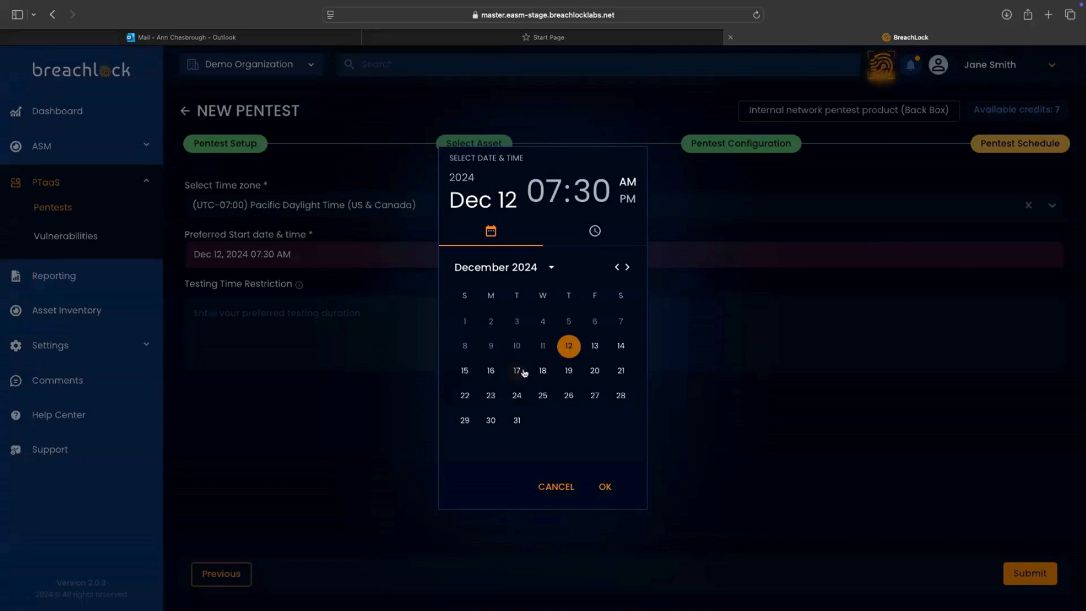
click(493, 371)
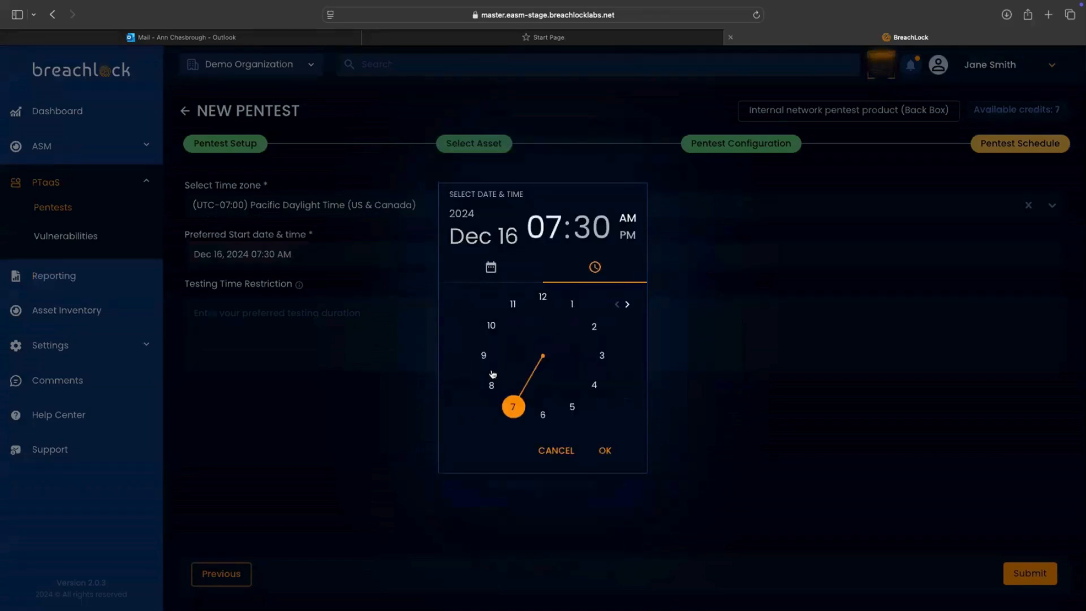
click(1030, 573)
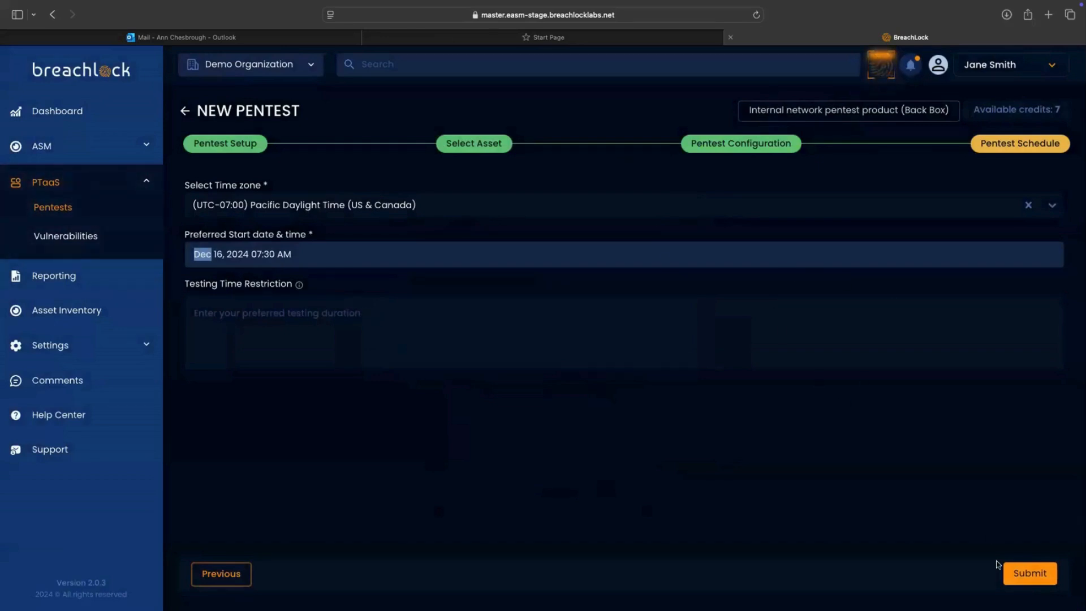
Submit the new pentest and view the second page of the pentest list
click(1031, 575)
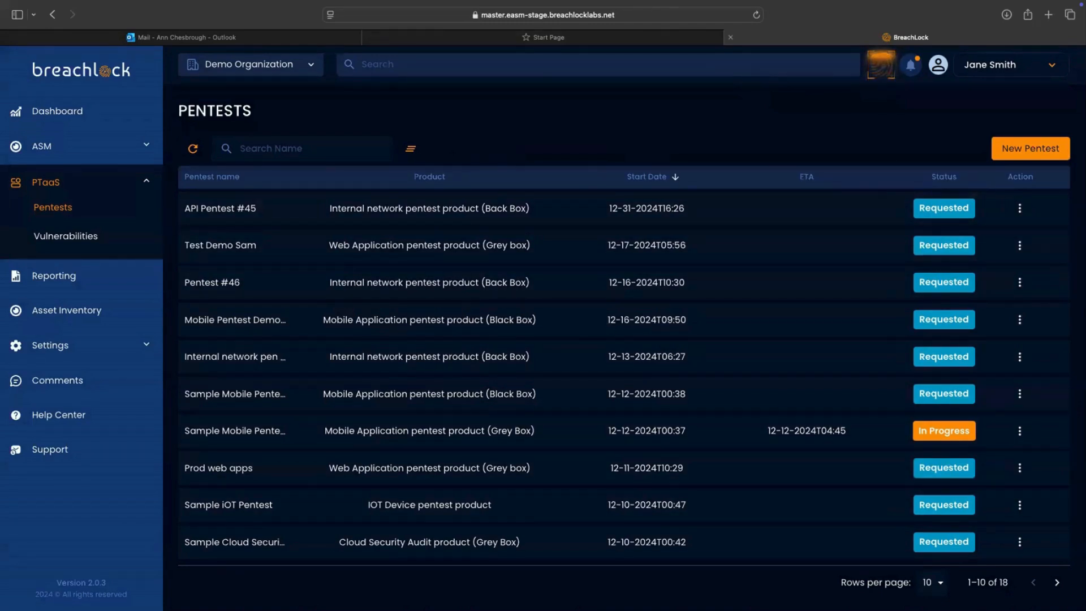
click(1056, 585)
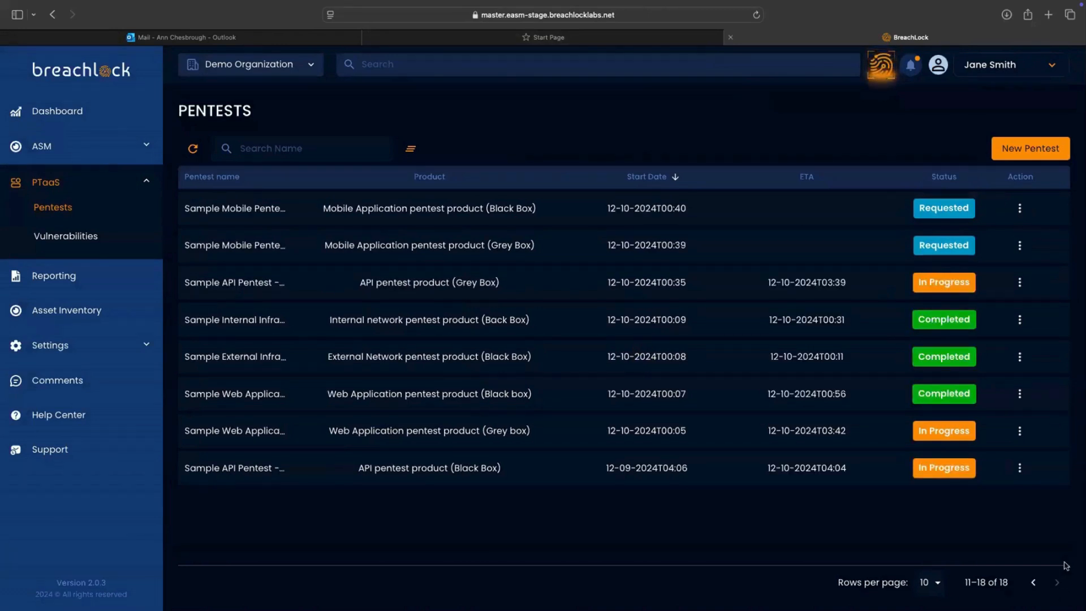